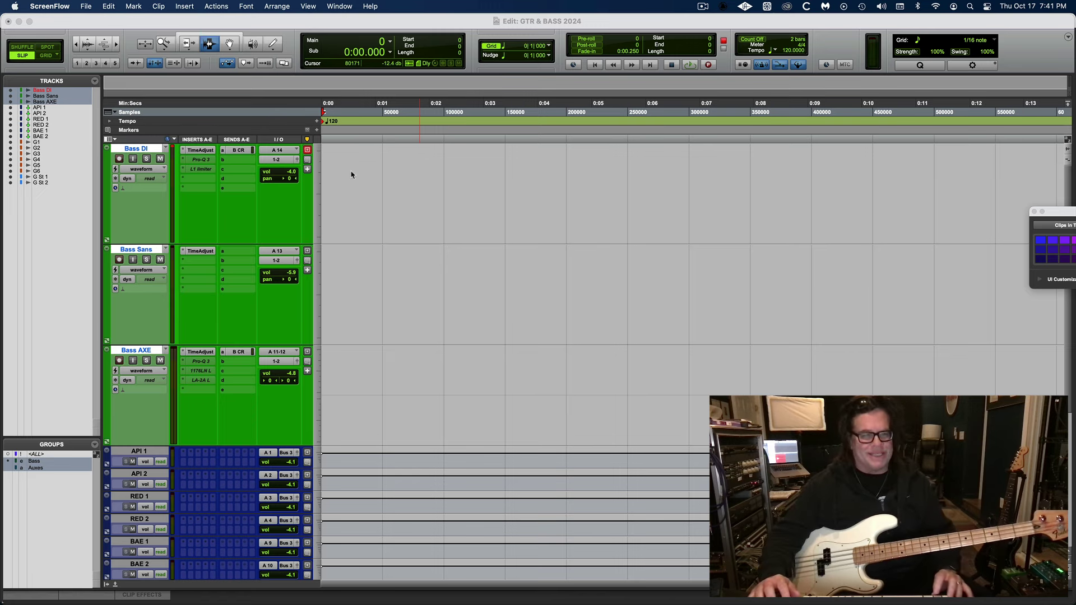
- Select a range of about 129000 samples on the Bass DI track and mute the Bass Sans and Bass AXE tracks
{"action": "left_click", "coordinate": [174, 147]}
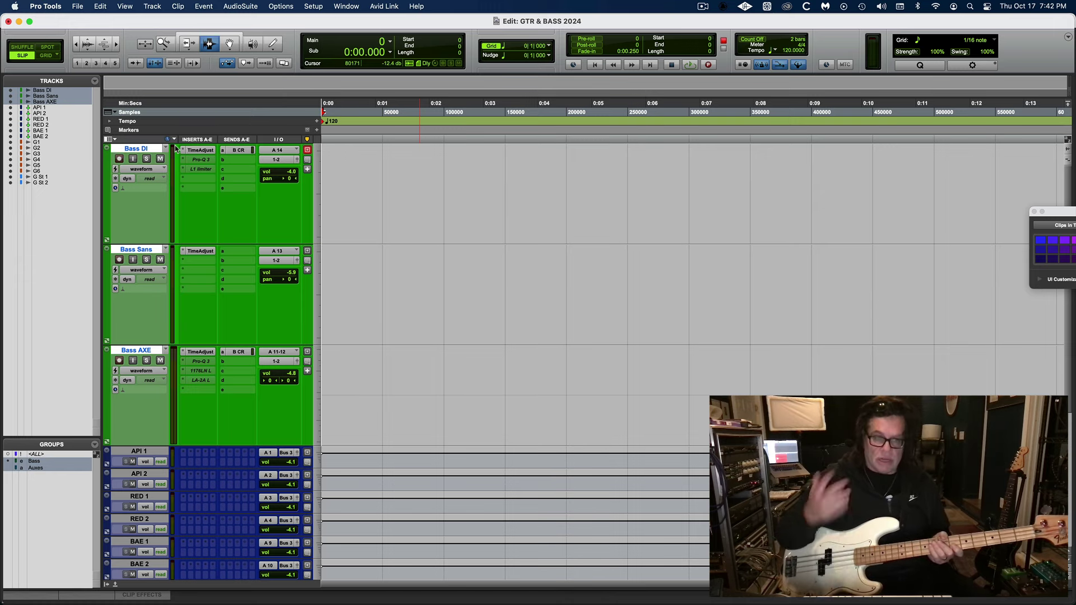
{"action": "left_click", "coordinate": [133, 149]}
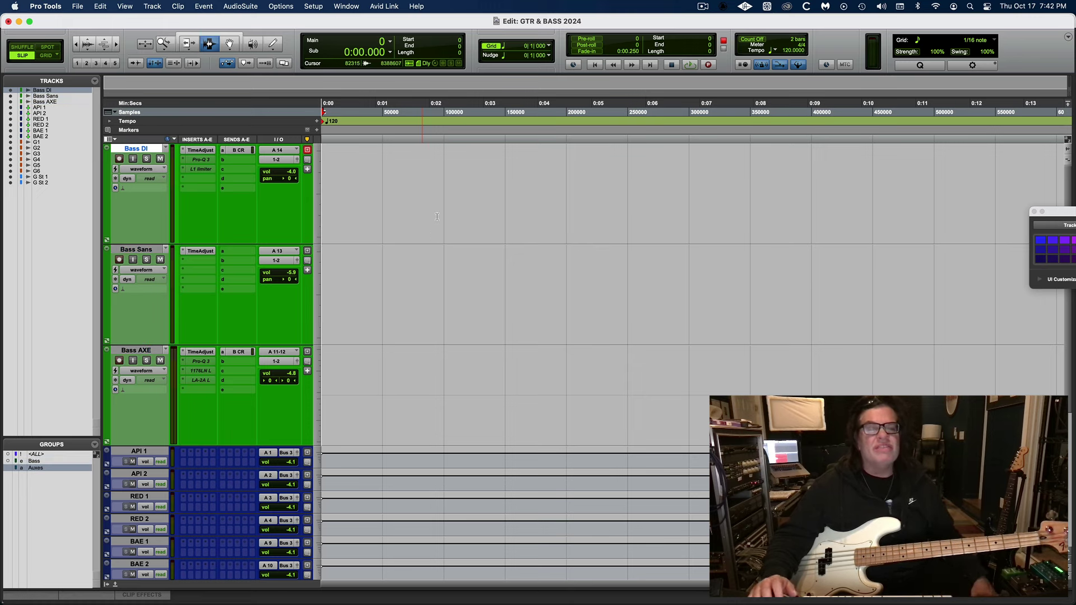
{"action": "left_click_drag", "start_coordinate": [355, 168], "coordinate": [512, 168]}
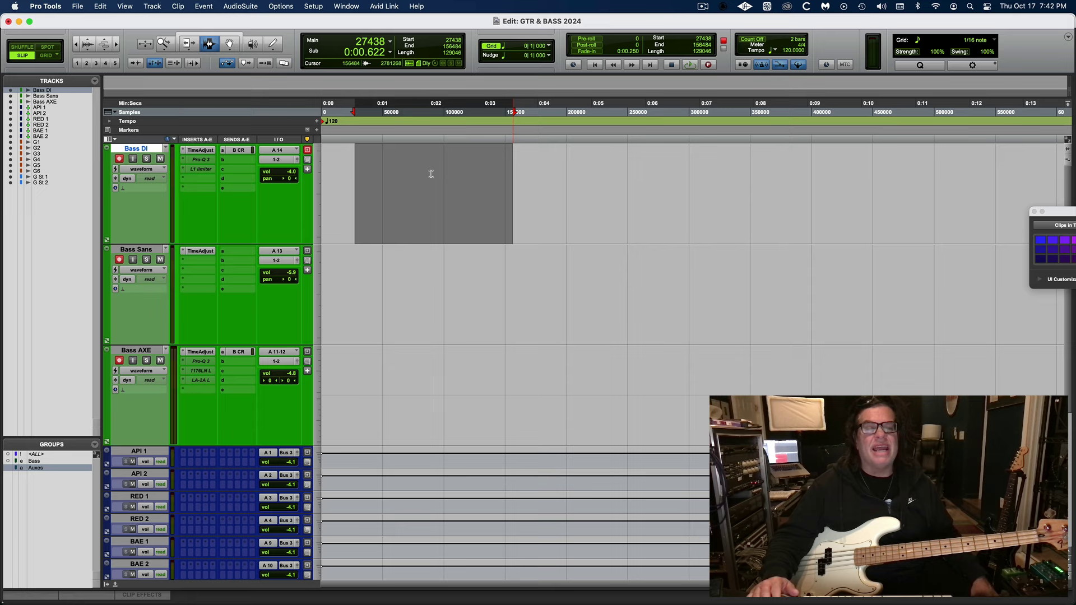
{"action": "left_click", "coordinate": [161, 260]}
{"action": "left_click", "coordinate": [160, 360]}
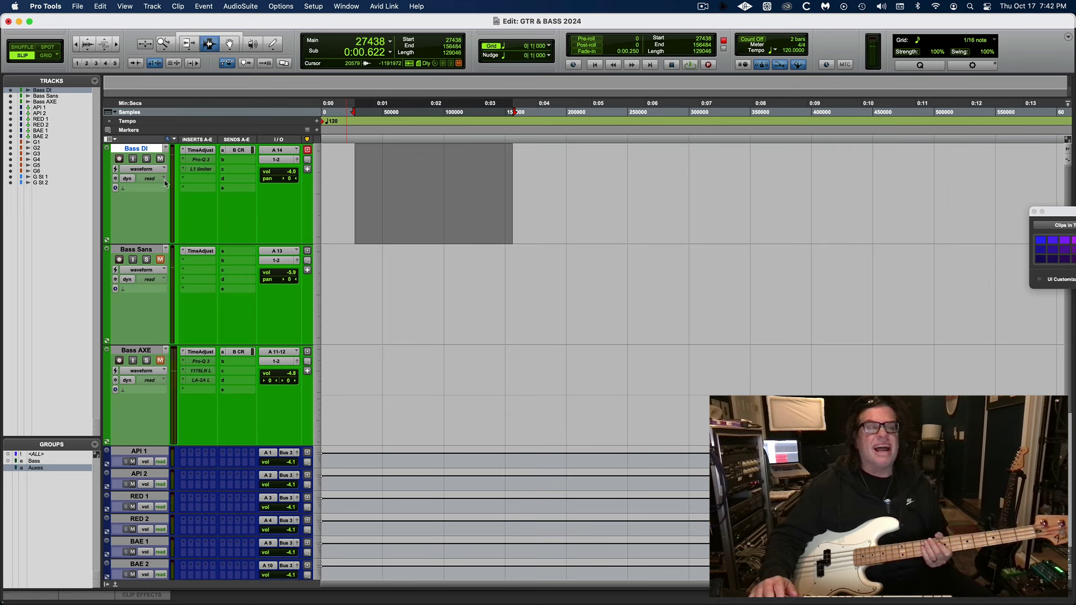
- Select a range of about 155000 samples on the Bass Sans track, followed by one of about 152000 samples on Bass AXE
{"action": "left_click", "coordinate": [150, 255]}
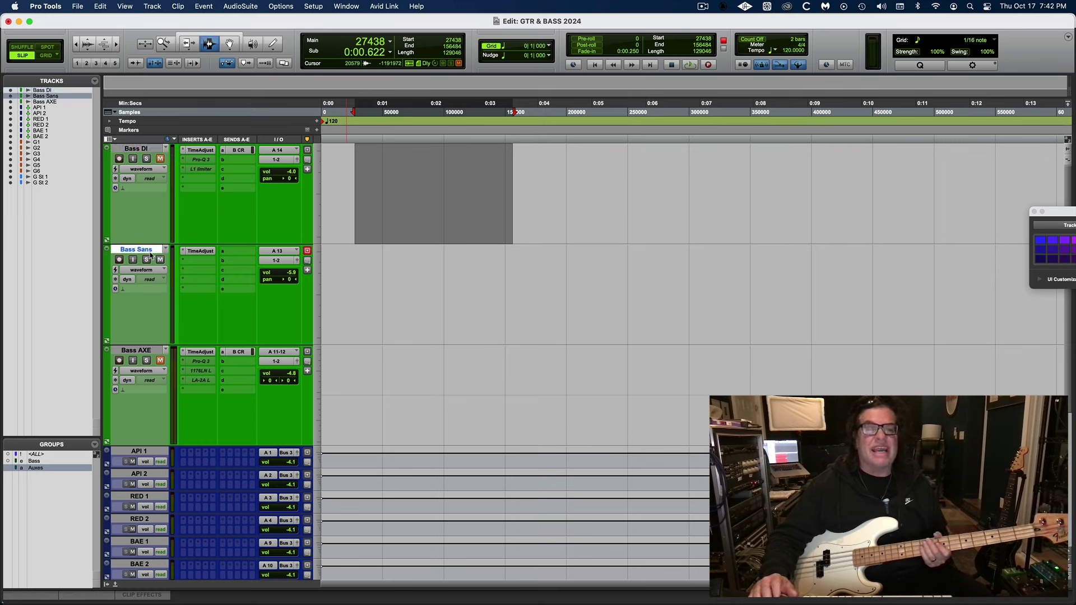
{"action": "left_click_drag", "start_coordinate": [352, 277], "coordinate": [543, 292]}
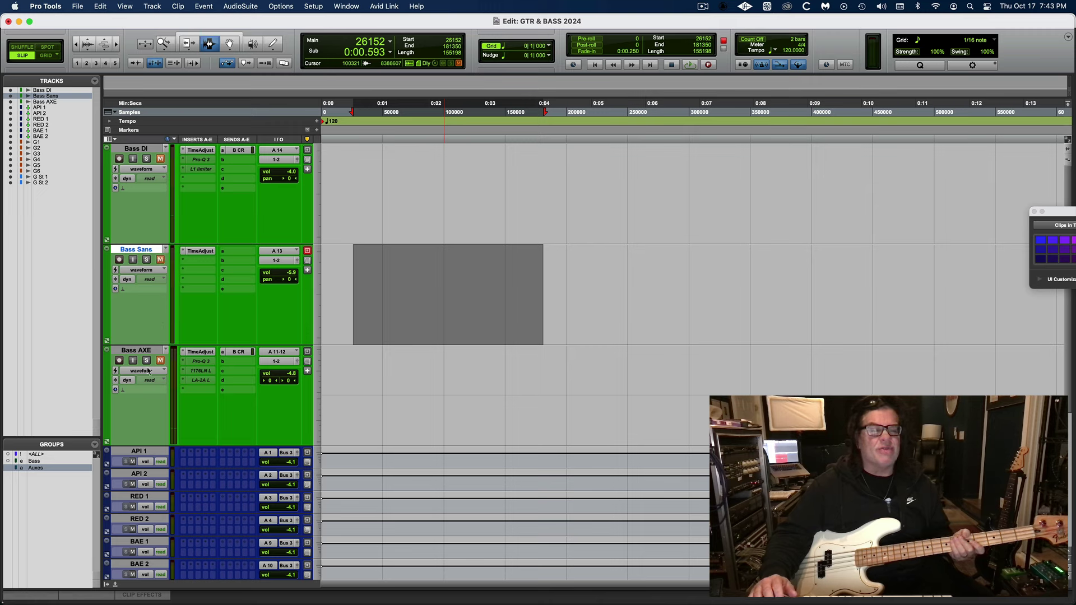
{"action": "left_click", "coordinate": [137, 351]}
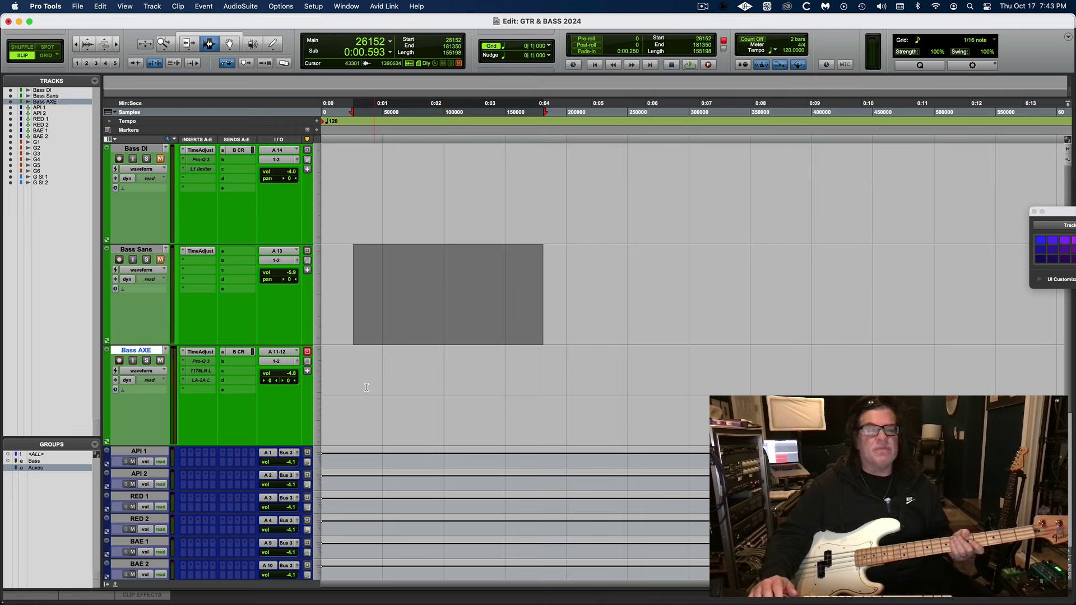
{"action": "left_click_drag", "start_coordinate": [352, 369], "coordinate": [538, 379]}
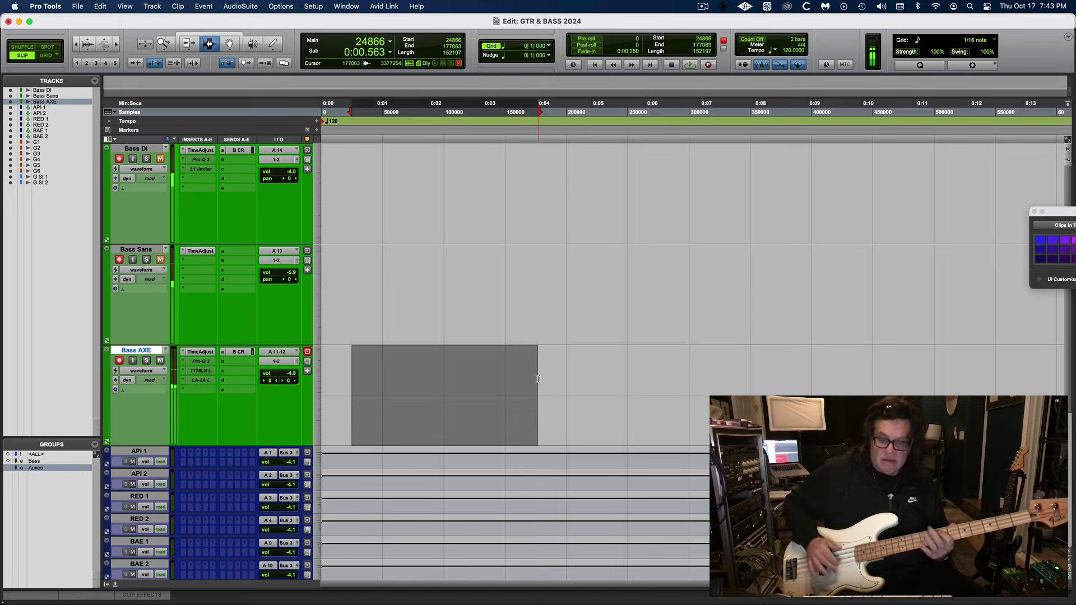
- Return to the session start and unmute the Bass Sans and Bass DI tracks
{"action": "key", "text": "Return"}
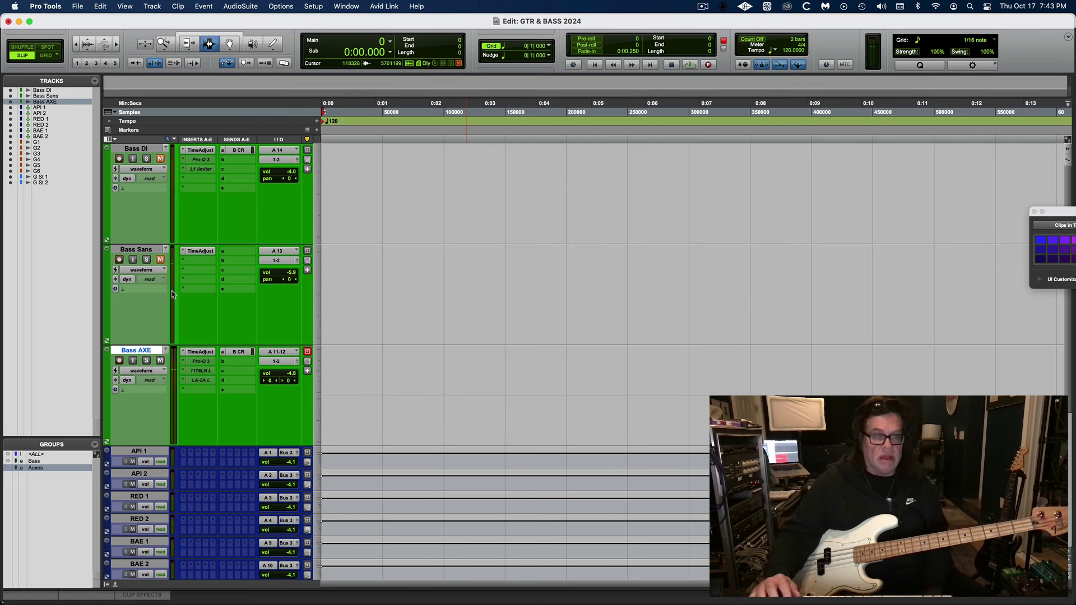
{"action": "left_click", "coordinate": [160, 258]}
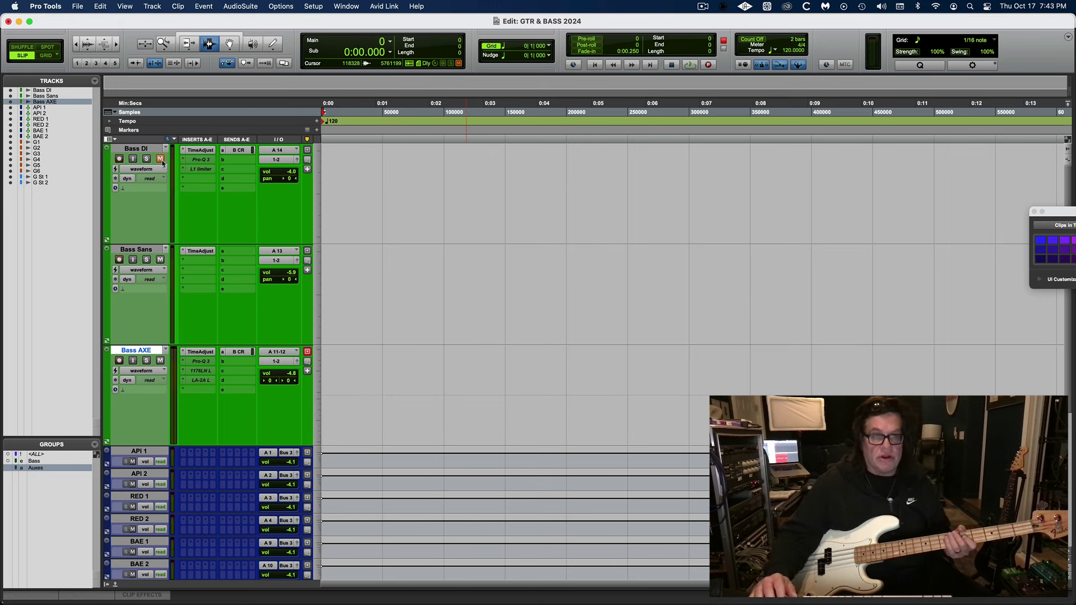
{"action": "left_click", "coordinate": [161, 159]}
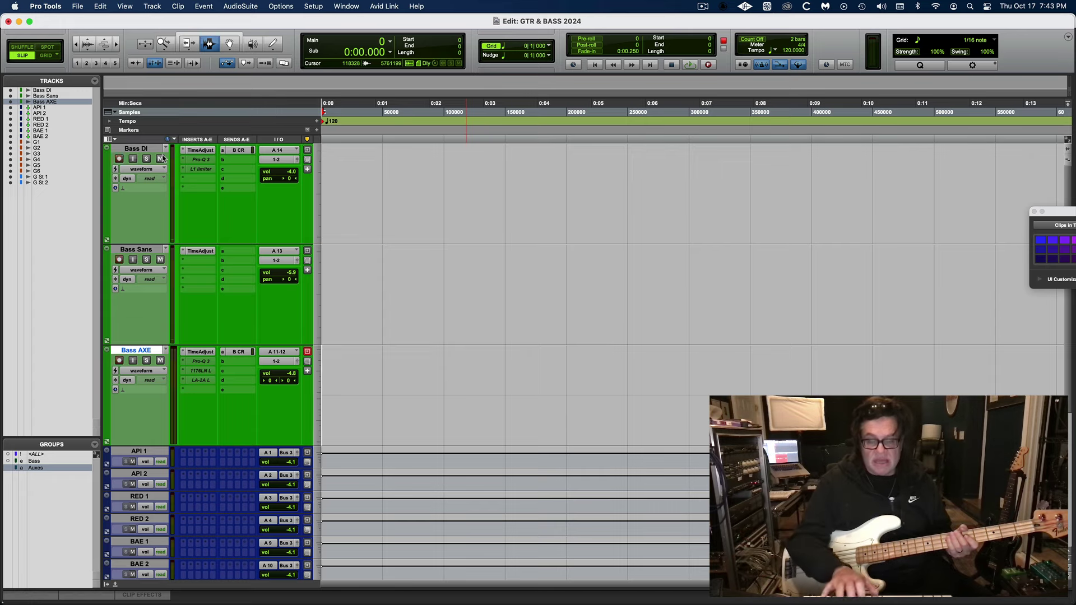
- Record a short take on the Bass DI, Bass Sans and Bass AXE tracks from the session start
{"action": "key", "text": "super+bracketright"}
{"action": "key", "text": "super+bracketright"}
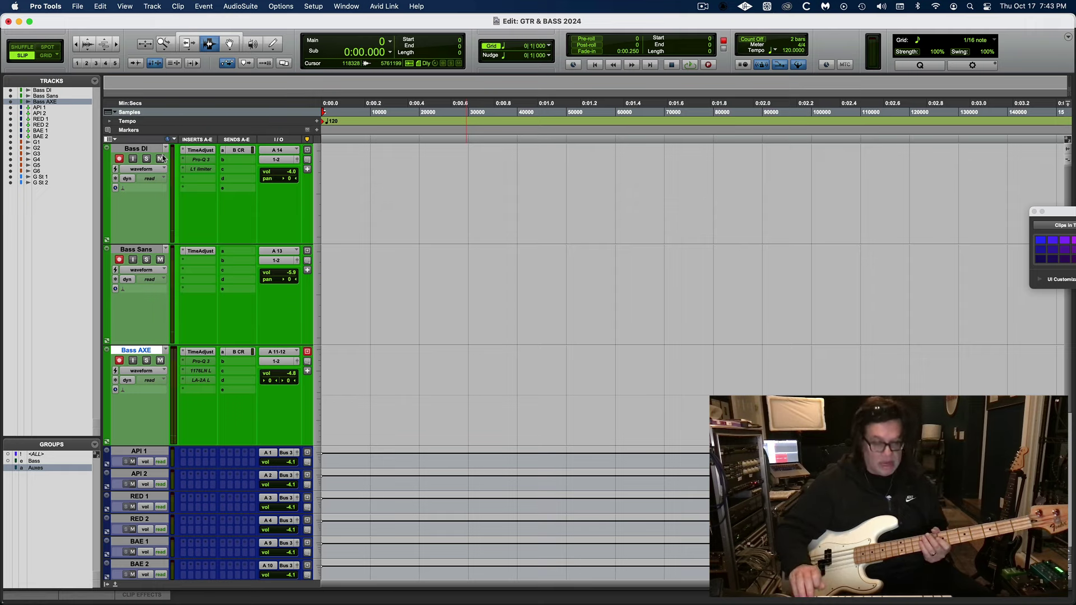
{"action": "key", "text": "super+space"}
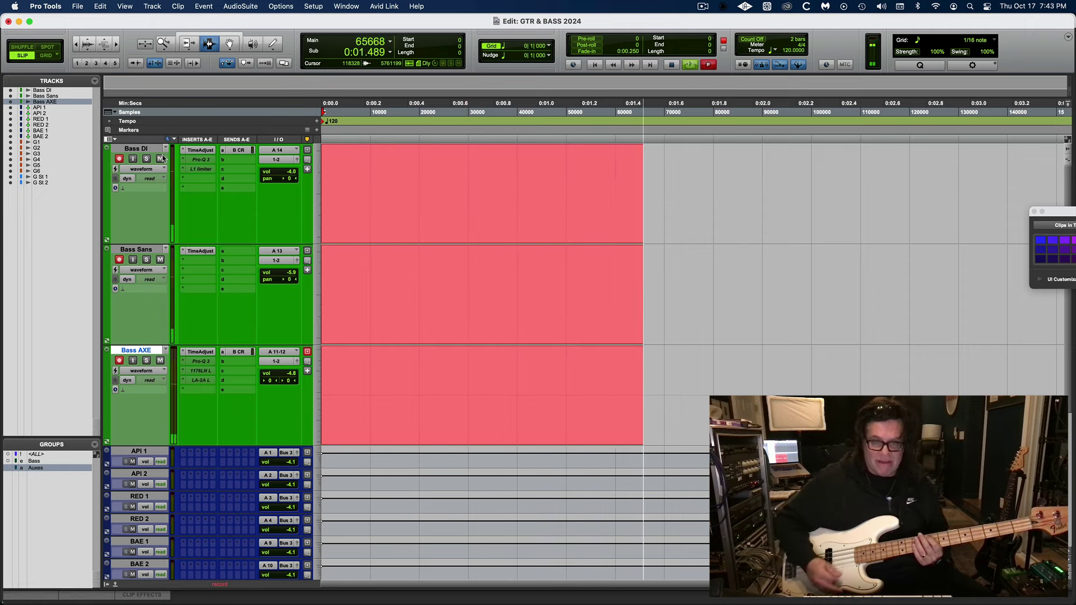
{"action": "key", "text": "space"}
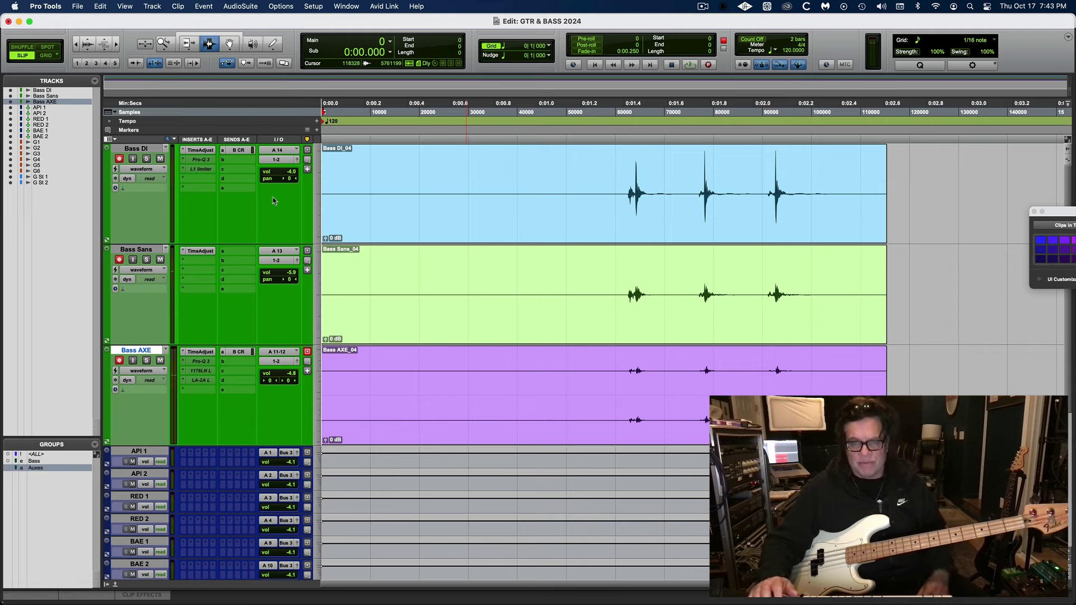
- Examine the first recorded transient up close and compare its initial dip on the Bass DI and Bass Sans tracks
{"action": "left_click", "coordinate": [630, 264]}
{"action": "key", "text": "super+bracketright"}
{"action": "key", "text": "super+bracketright"}
{"action": "key", "text": "super+bracketright"}
{"action": "key", "text": "super+bracketright"}
{"action": "key", "text": "super+bracketright"}
{"action": "key", "text": "super+bracketright"}
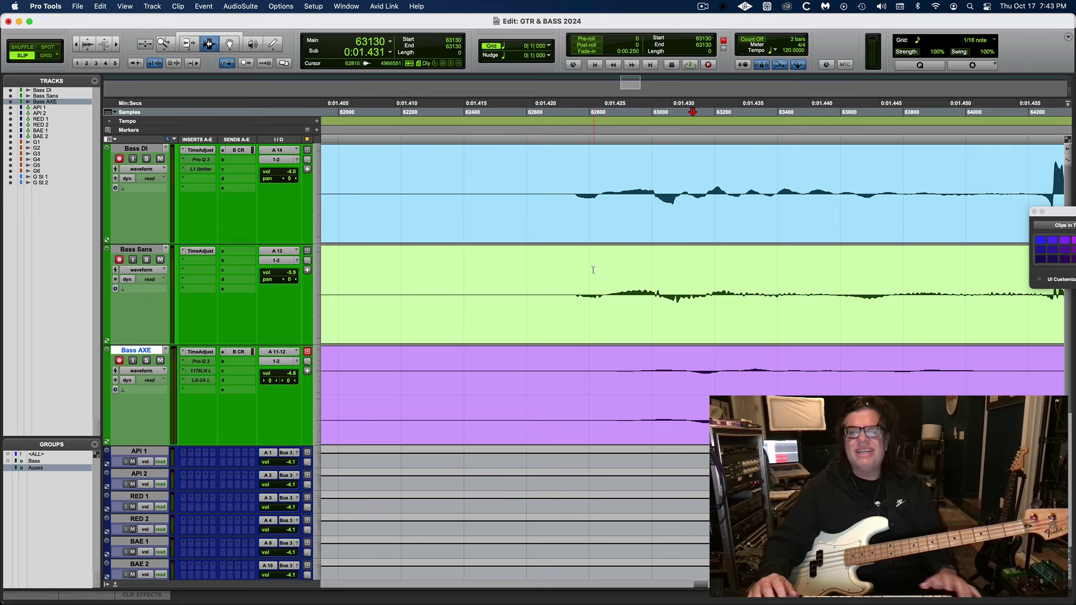
{"action": "left_click", "coordinate": [87, 39]}
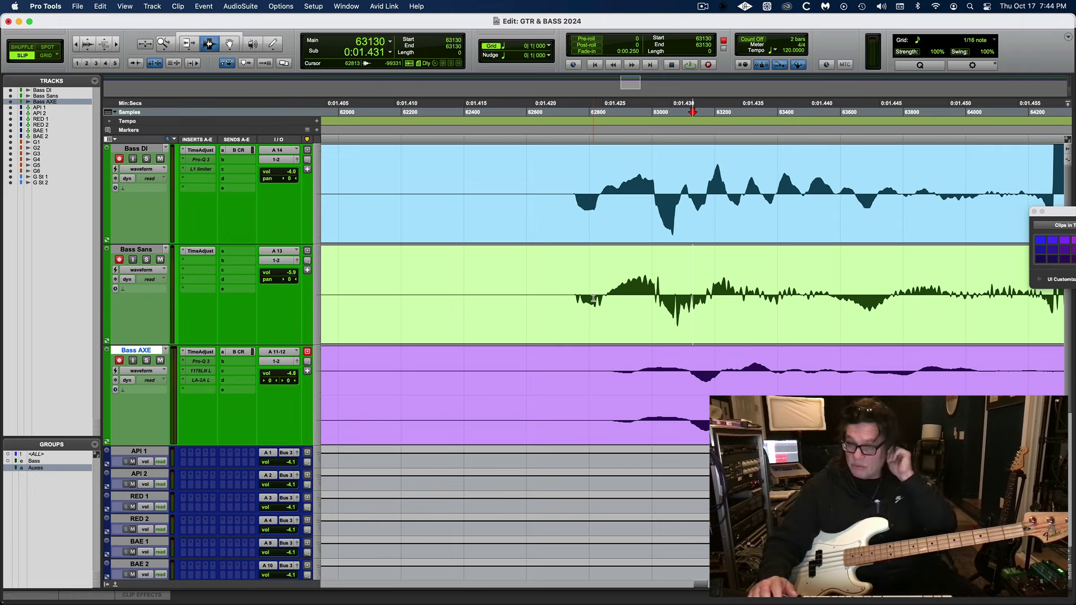
{"action": "left_click_drag", "start_coordinate": [573, 205], "coordinate": [599, 207]}
{"action": "left_click_drag", "start_coordinate": [576, 297], "coordinate": [602, 300]}
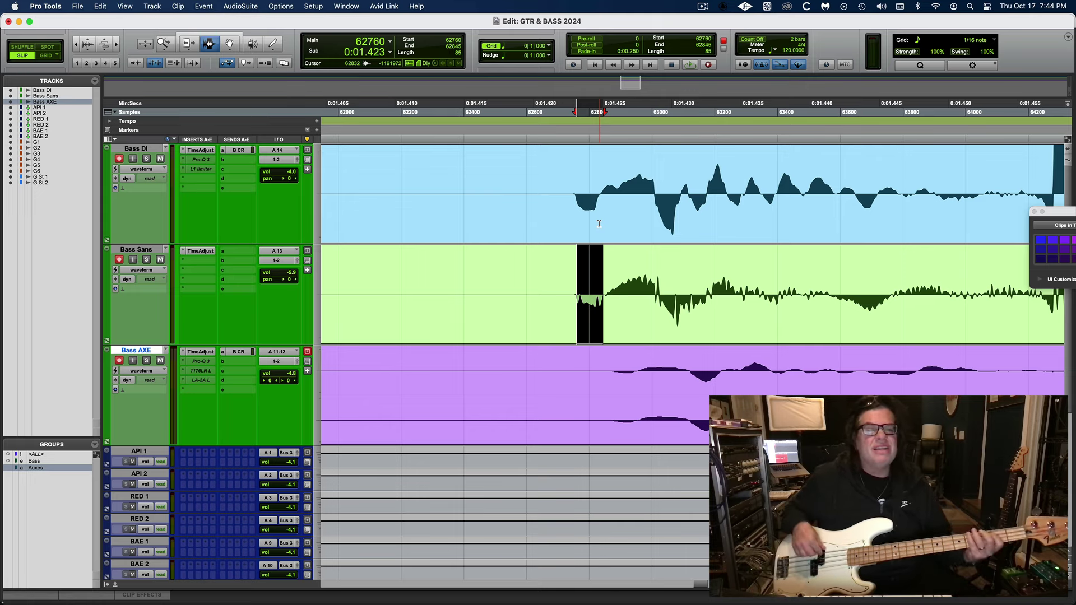
- Check the main counter's time format and inspect the first transient at sample level with taller waveforms
{"action": "left_click", "coordinate": [612, 317]}
{"action": "key", "text": "super+bracketright"}
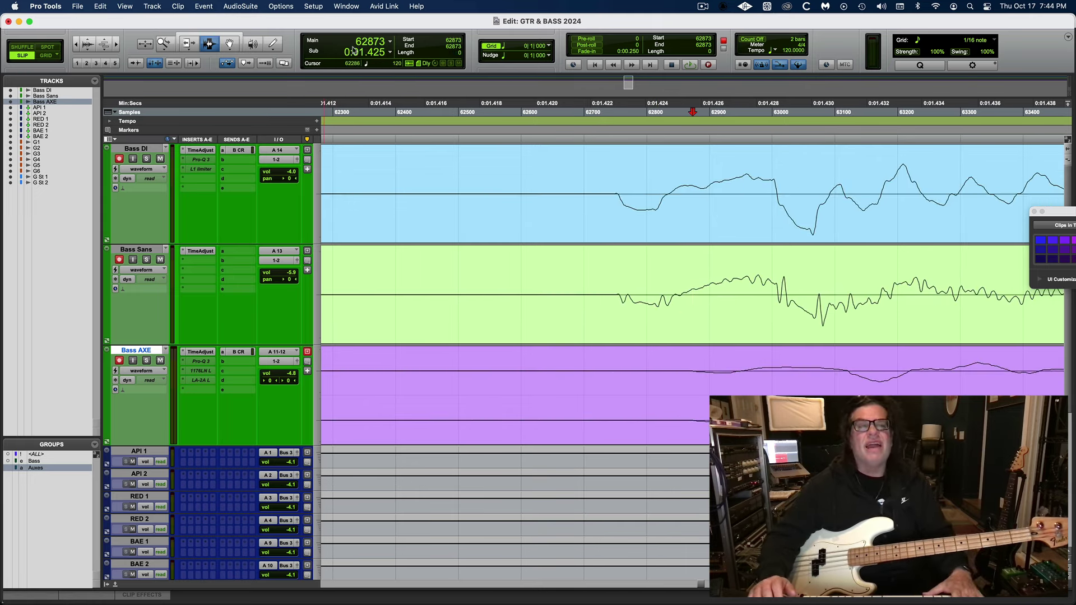
{"action": "left_click", "coordinate": [390, 41]}
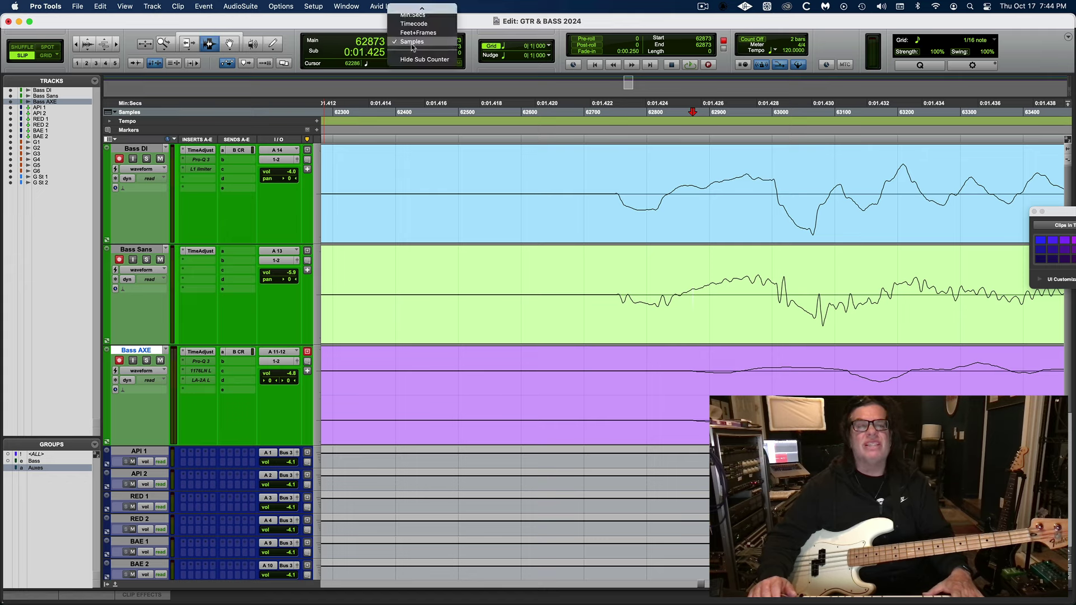
{"action": "left_click", "coordinate": [323, 22]}
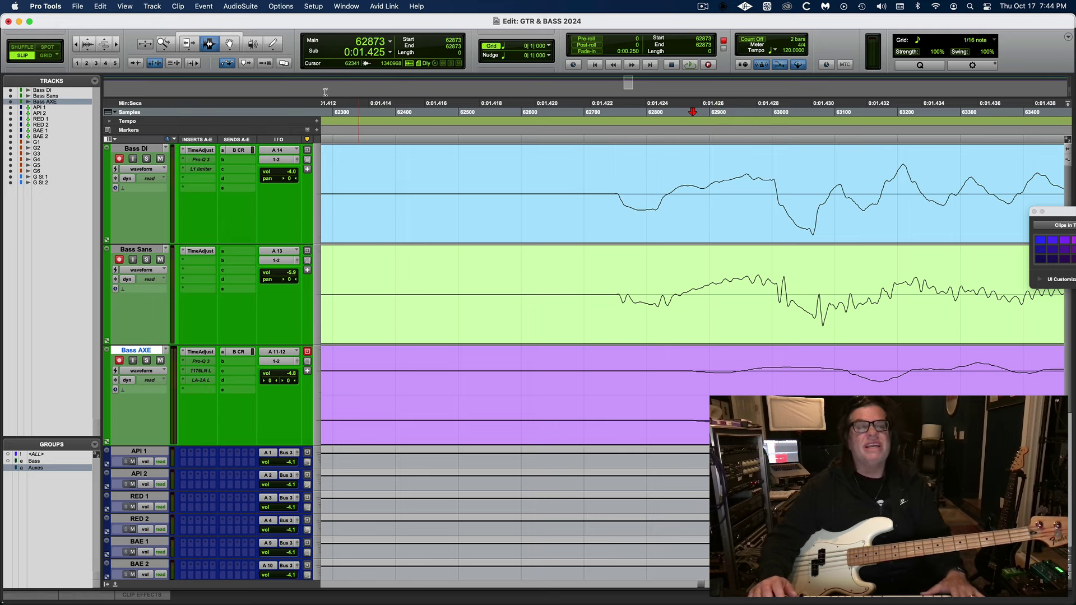
{"action": "left_click", "coordinate": [94, 38]}
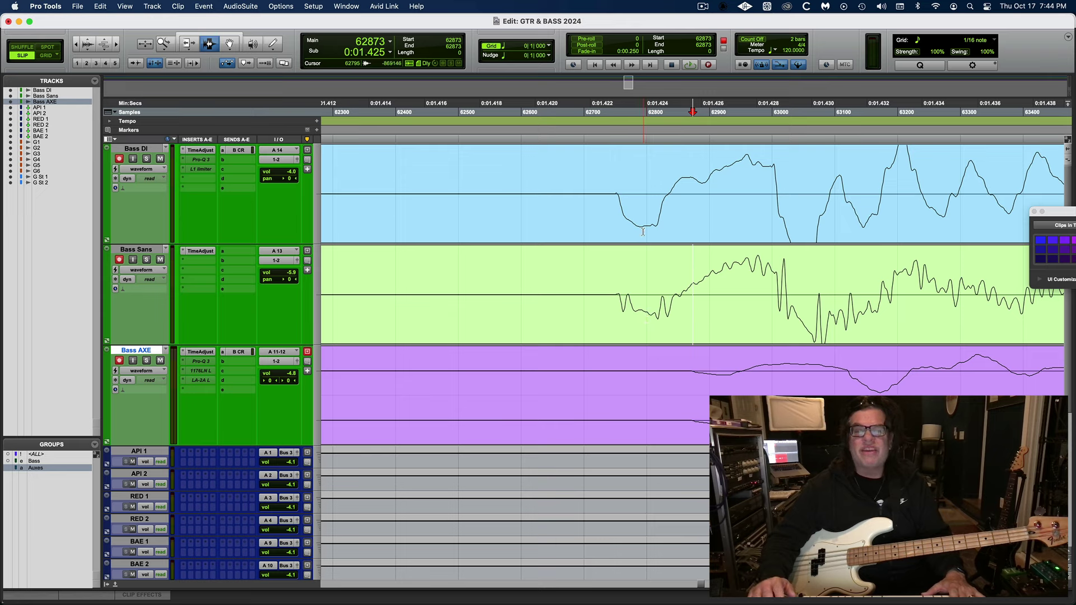
- Measure the offset in samples between the first waveform dip on Bass Sans and the matching dip on Bass AXE
{"action": "left_click_drag", "start_coordinate": [647, 316], "coordinate": [727, 392]}
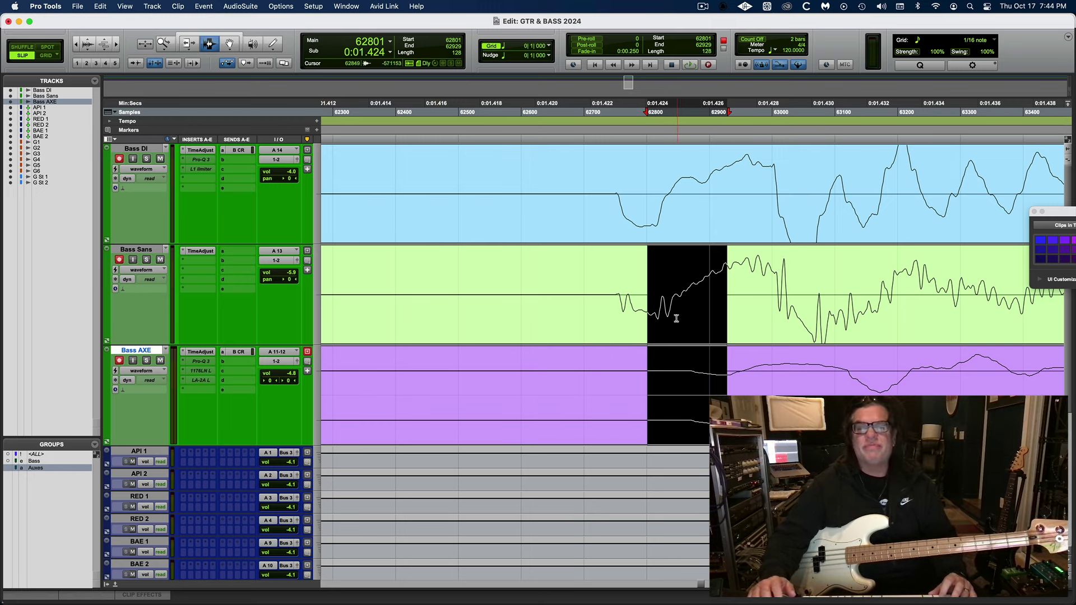
{"action": "left_click", "coordinate": [647, 283], "text": "shift"}
{"action": "left_click", "coordinate": [645, 277], "text": "shift"}
{"action": "left_click", "coordinate": [717, 280], "text": "shift"}
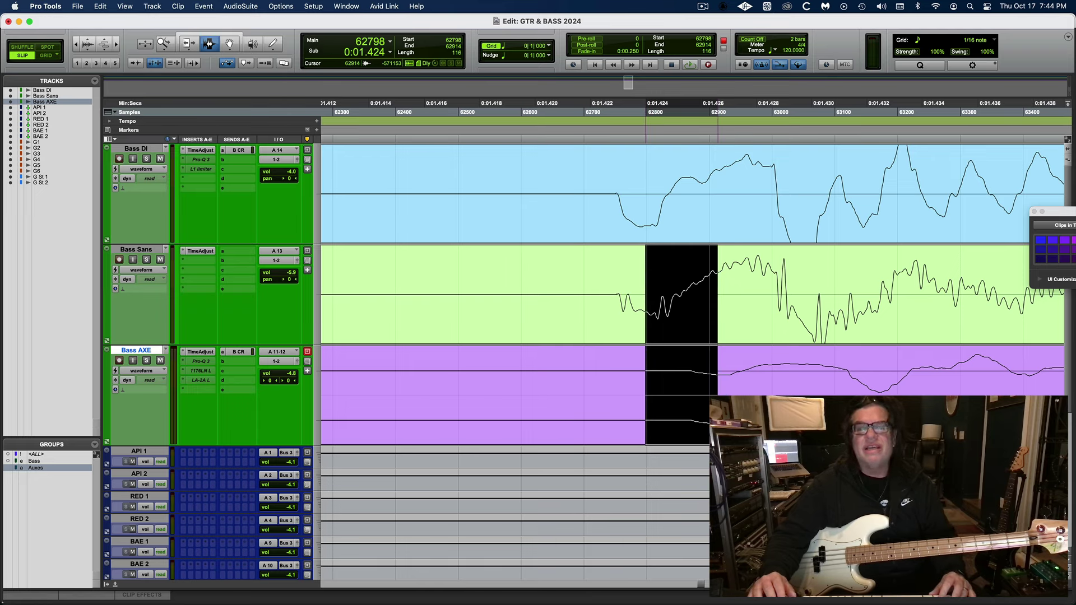
{"action": "left_click", "coordinate": [643, 248], "text": "shift"}
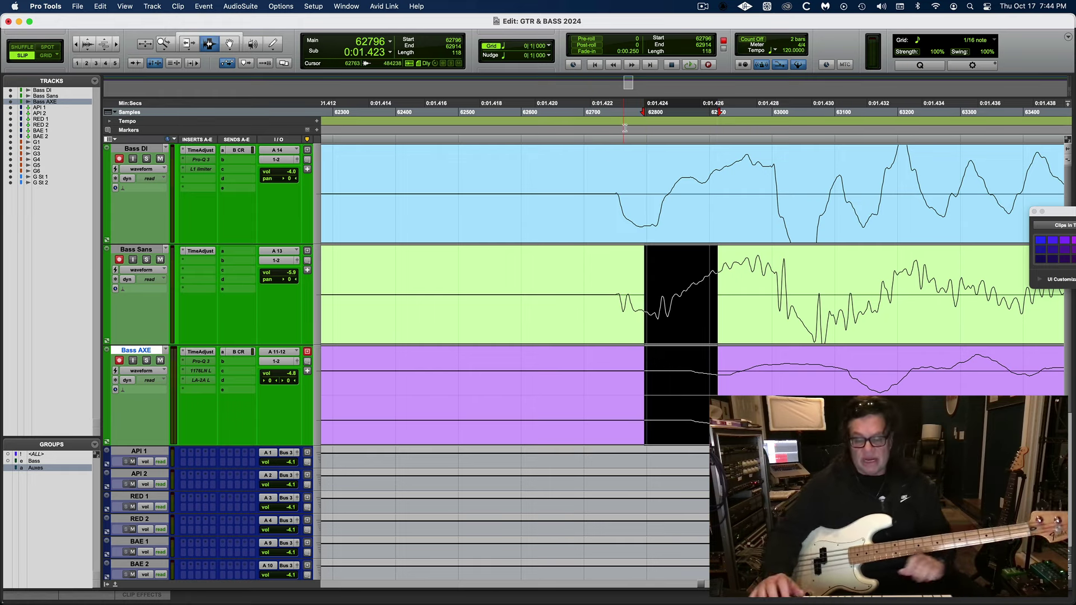
- Enable the Bass edit group and delete the recorded clips from all three bass tracks
{"action": "key", "text": "r"}
{"action": "key", "text": "r"}
{"action": "key", "text": "r"}
{"action": "key", "text": "r"}
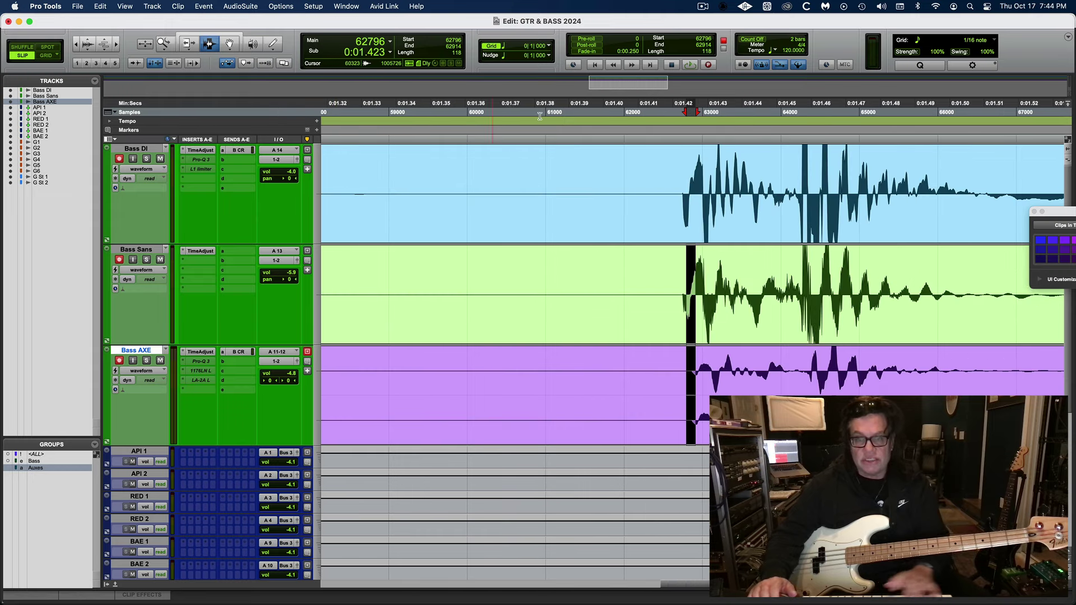
{"action": "key", "text": "r"}
{"action": "key", "text": "r"}
{"action": "key", "text": "r"}
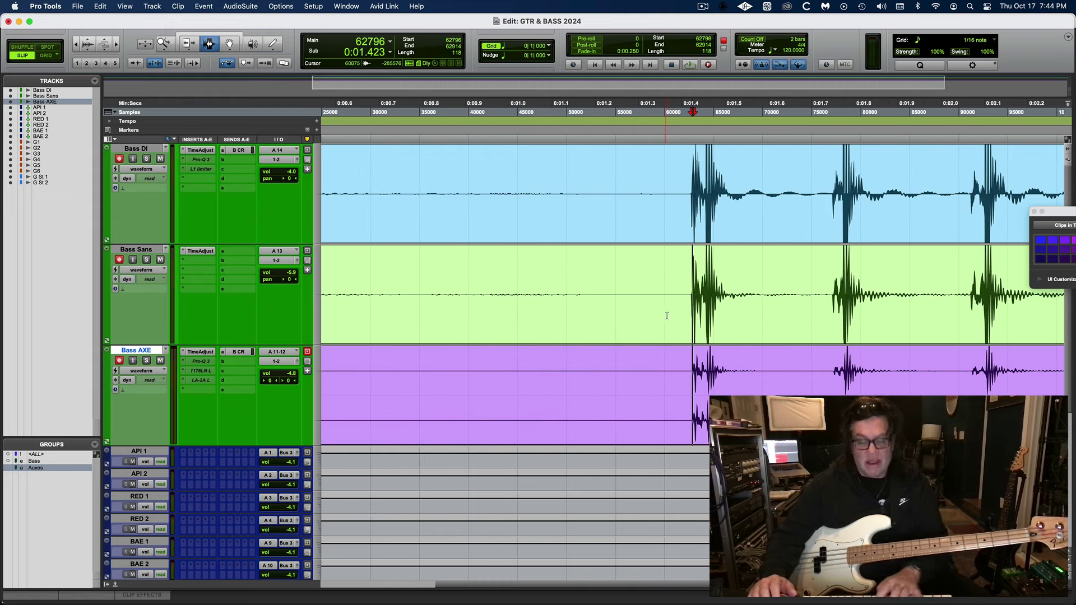
{"action": "key", "text": "r"}
{"action": "key", "text": "r"}
{"action": "key", "text": "r"}
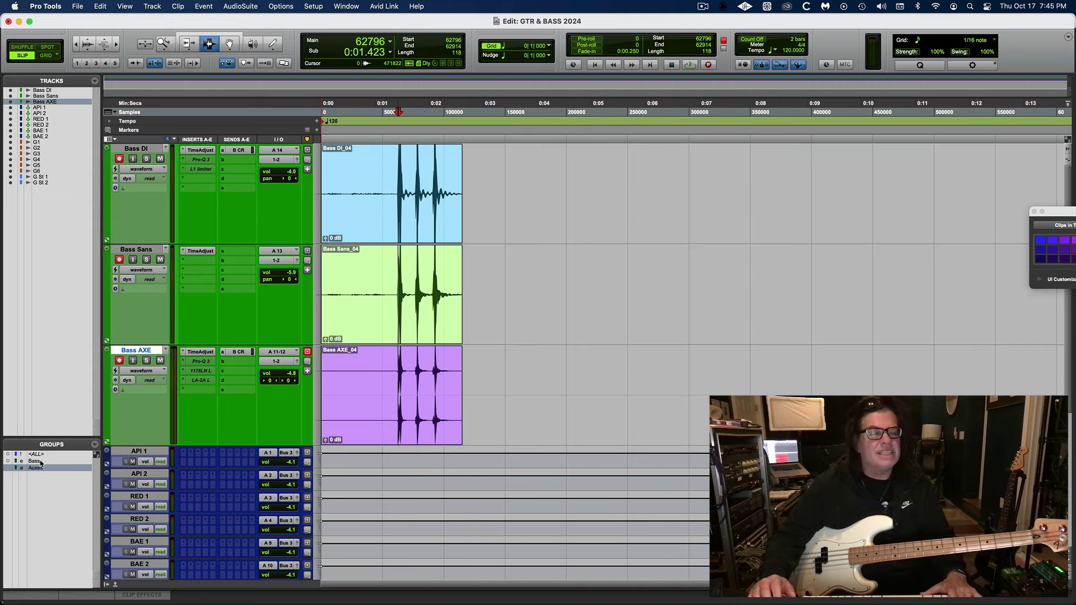
{"action": "left_click", "coordinate": [40, 463]}
{"action": "left_click", "coordinate": [386, 313]}
{"action": "key", "text": "super+a"}
{"action": "key", "text": "Delete"}
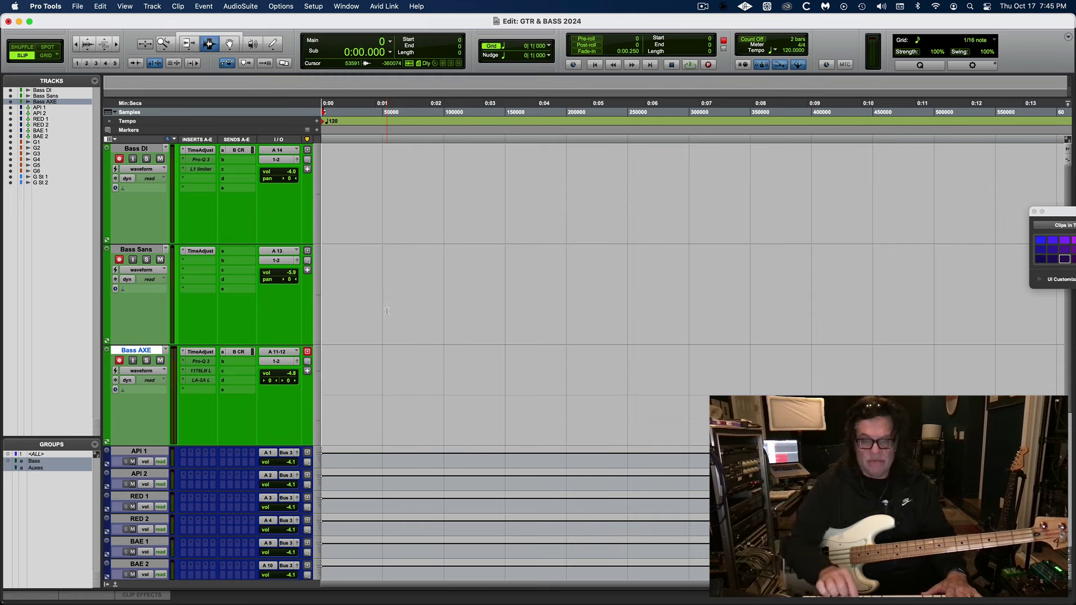
- Clear the leftover clips from the session and return to the start of the timeline
{"action": "key", "text": "super+shift+b"}
{"action": "key", "text": "Return"}
{"action": "key", "text": "t"}
{"action": "key", "text": "t"}
{"action": "key", "text": "t"}
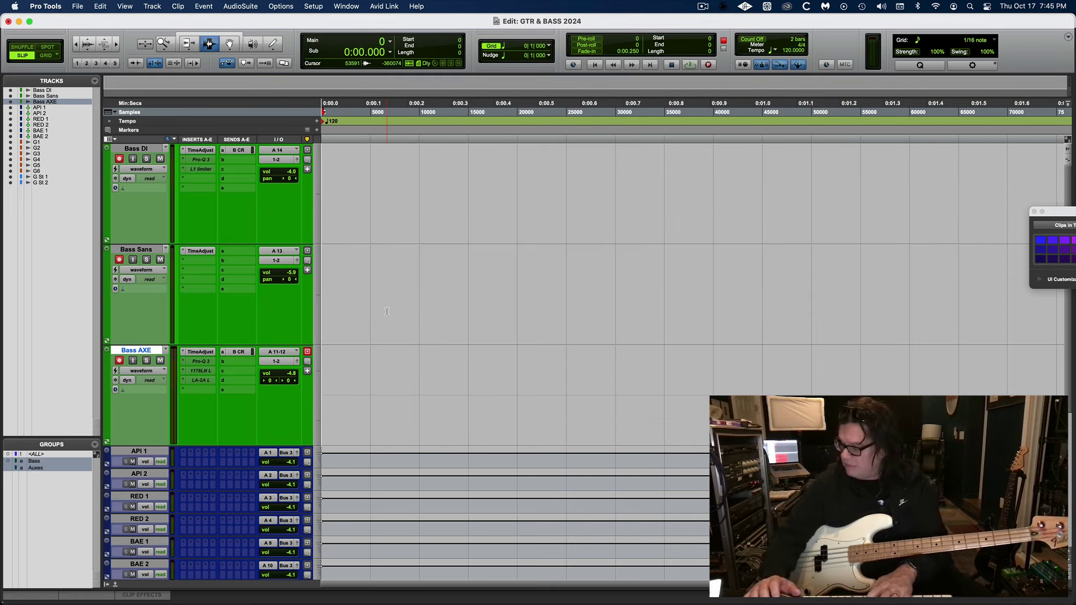
- In the Mix window, select the Bass DI and Bass Sans tracks and lower the grouped bass faders to -7.3
{"action": "key", "text": "super+equal"}
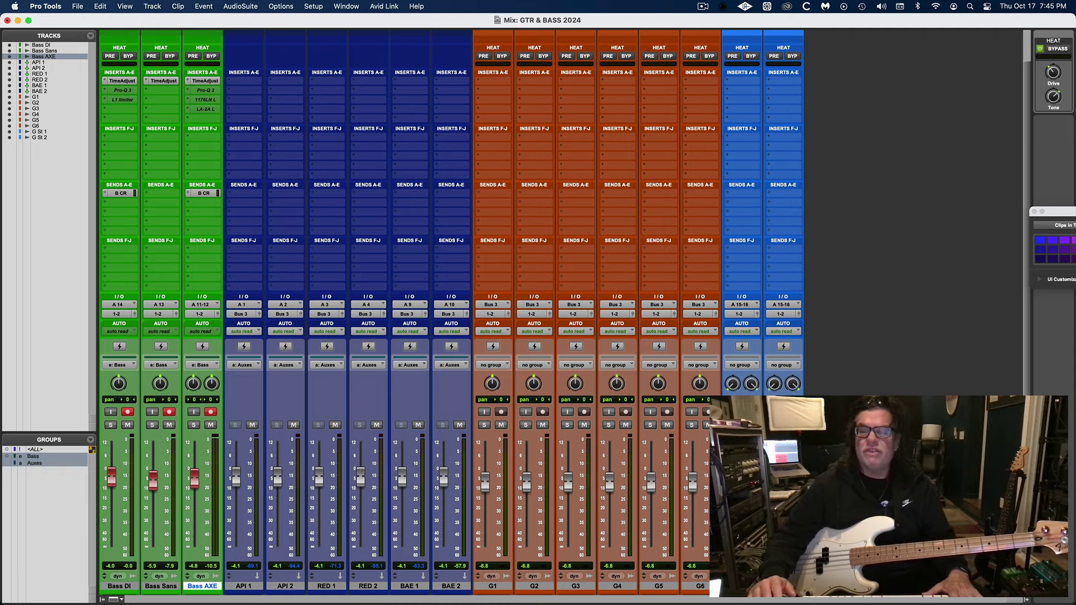
{"action": "scroll", "coordinate": [97, 497], "scroll_direction": "down", "scroll_amount": 3}
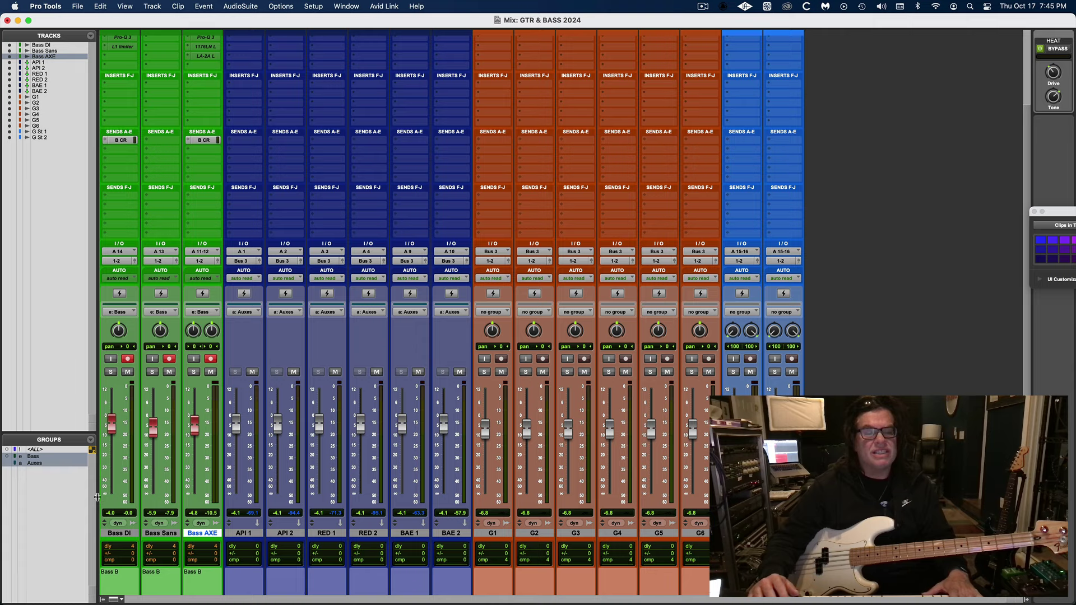
{"action": "left_click", "coordinate": [128, 533]}
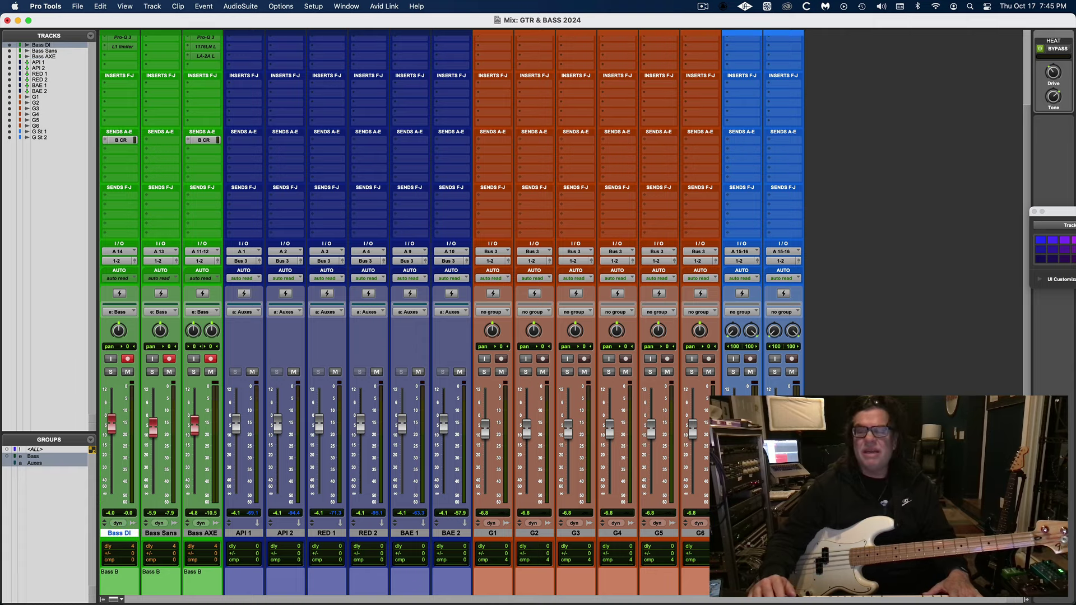
{"action": "scroll", "coordinate": [392, 313], "scroll_direction": "up", "scroll_amount": 2}
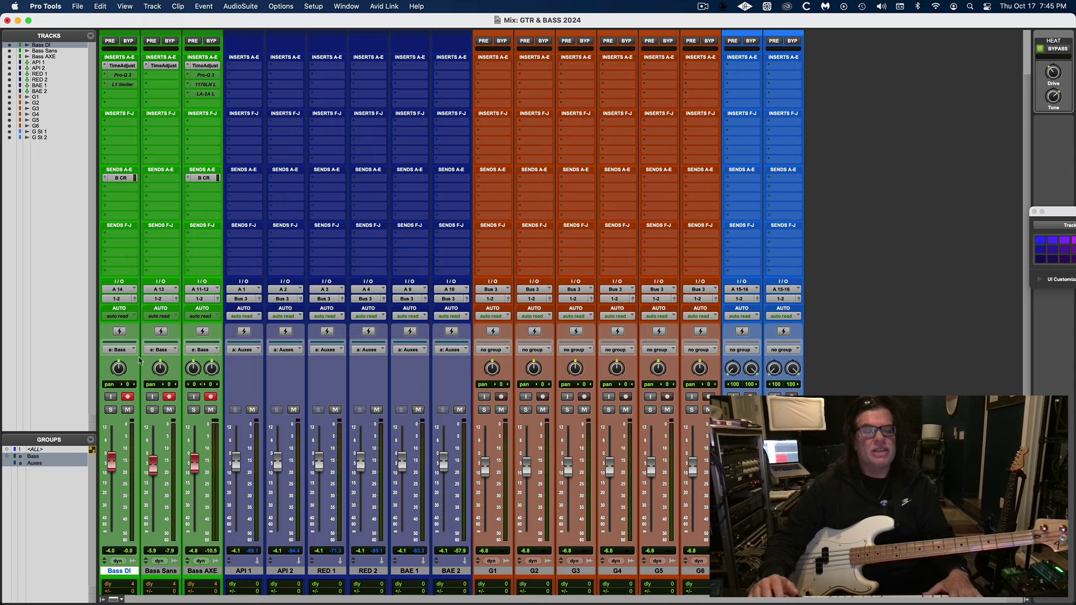
{"action": "left_click", "coordinate": [159, 571], "text": "shift"}
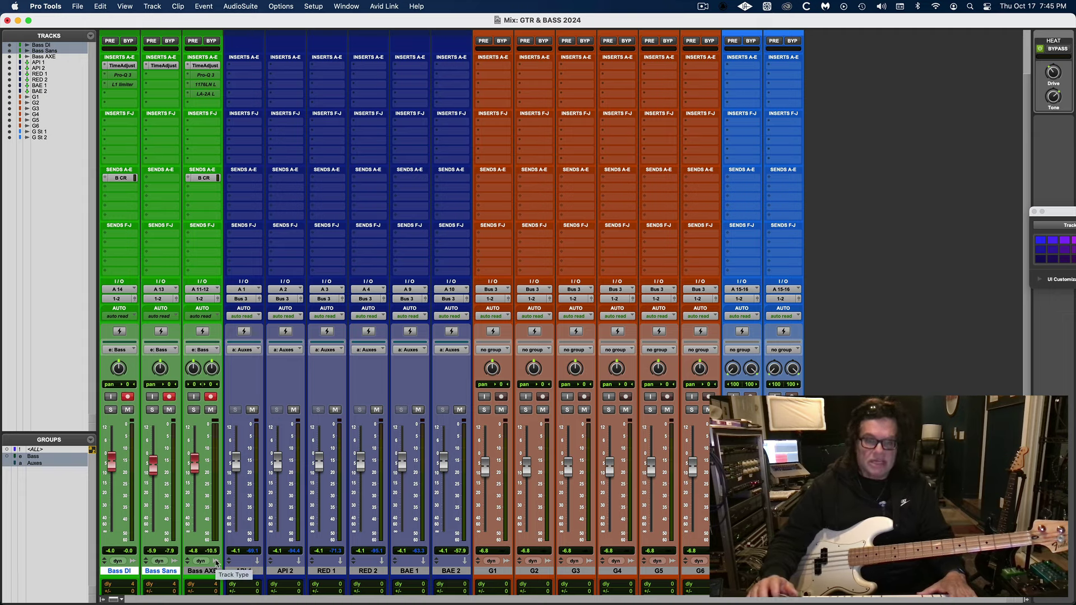
{"action": "left_click_drag", "start_coordinate": [152, 463], "coordinate": [151, 471]}
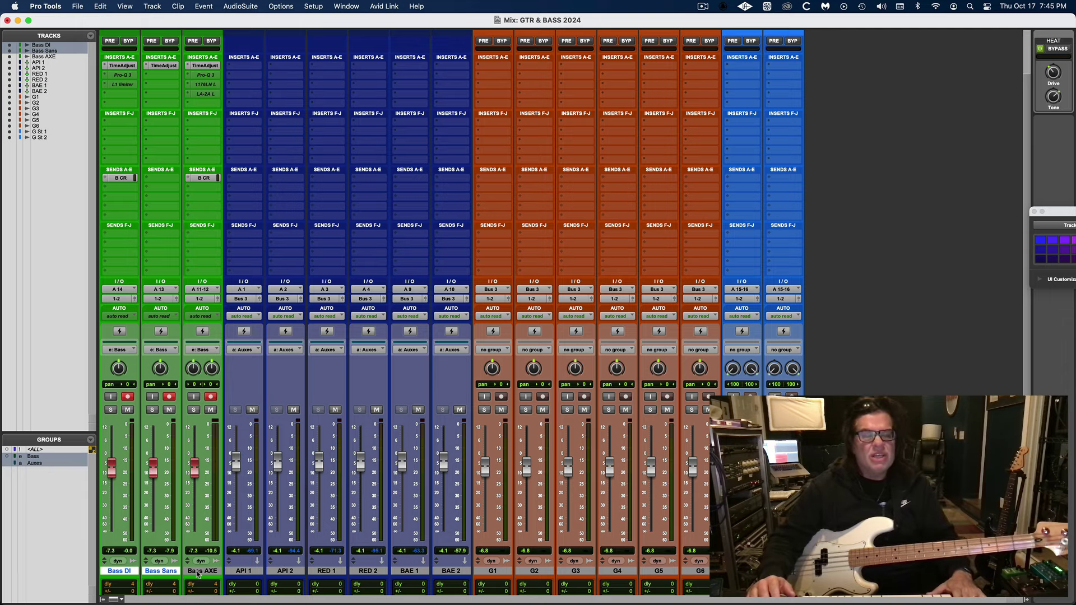
- Check the Time Adjuster delay on Bass AXE, then set the Time Adjuster delay on Bass DI to 115 samples
{"action": "left_click", "coordinate": [197, 571]}
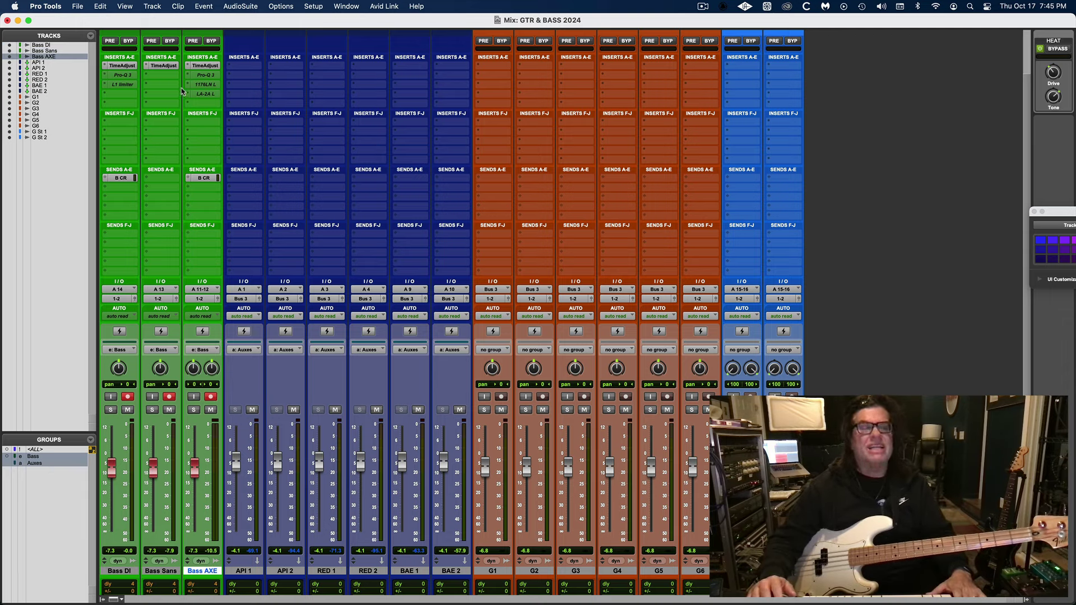
{"action": "left_click", "coordinate": [197, 66]}
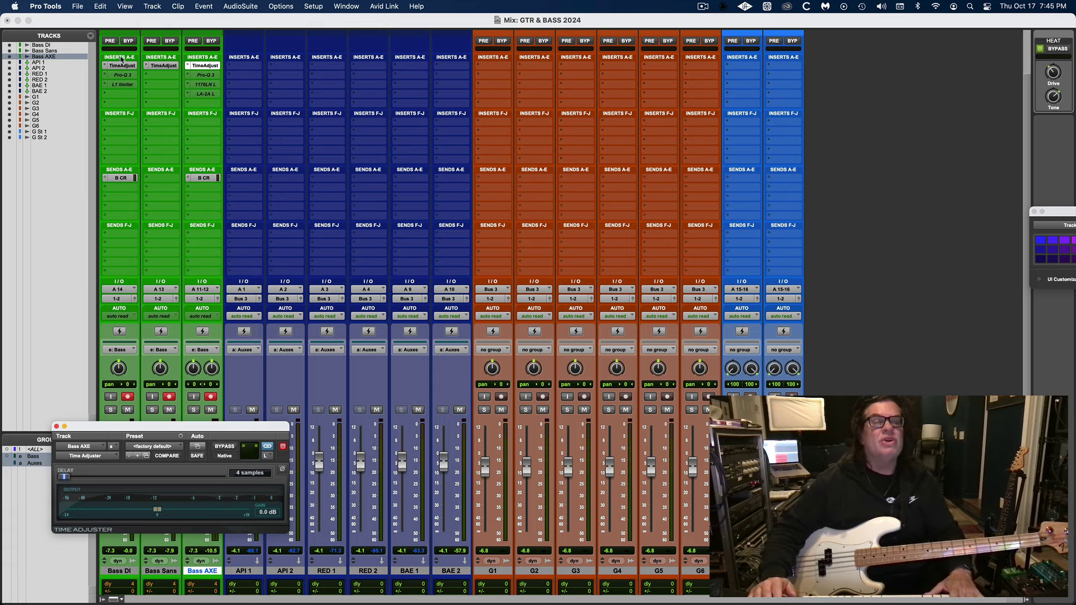
{"action": "left_click", "coordinate": [121, 65]}
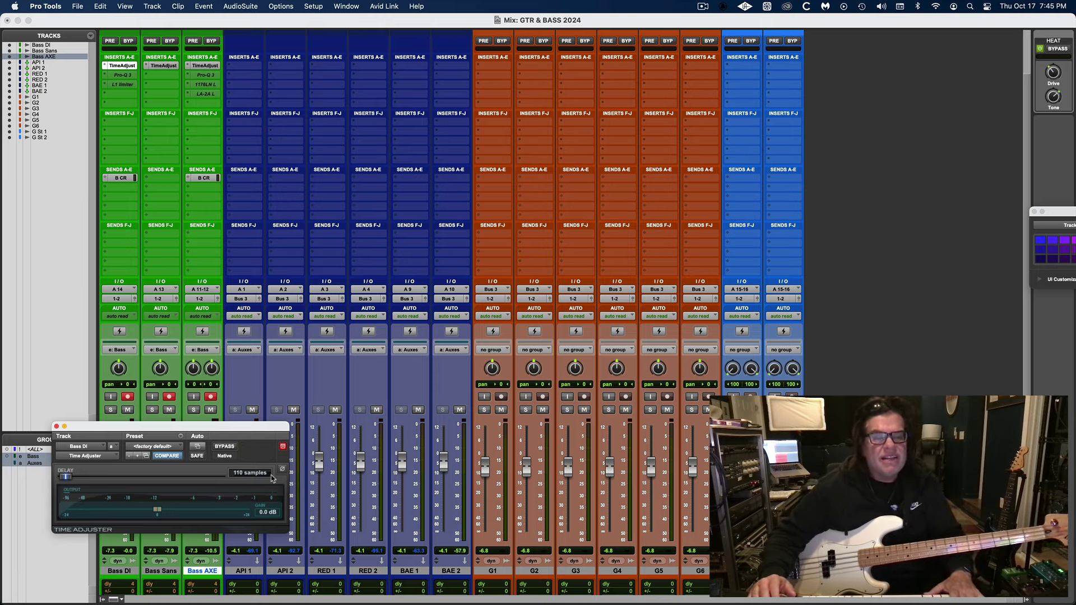
{"action": "left_click_drag", "start_coordinate": [214, 430], "coordinate": [232, 204]}
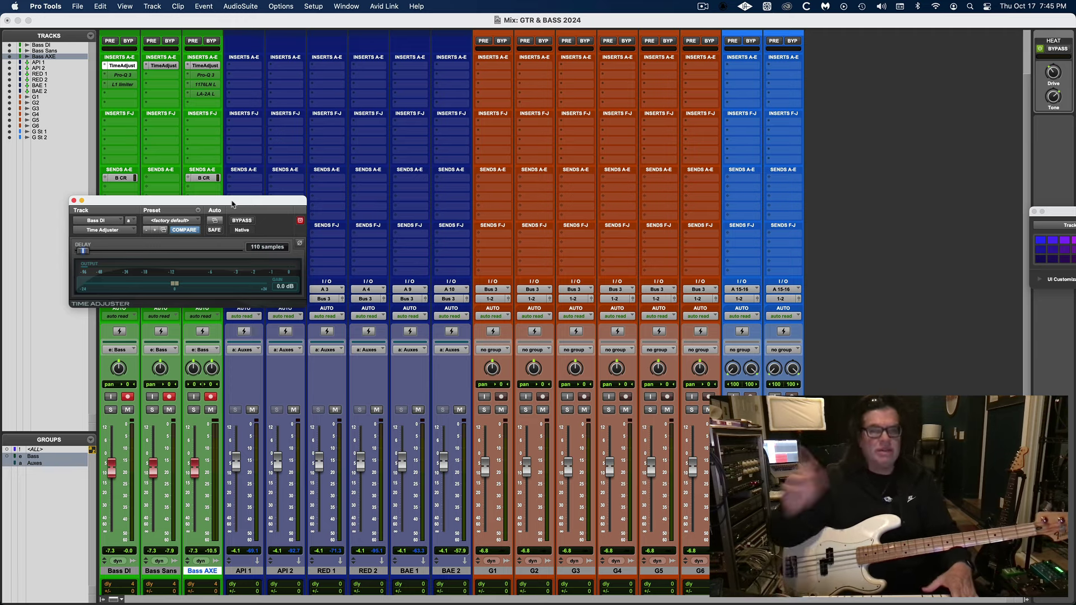
{"action": "left_click", "coordinate": [259, 247]}
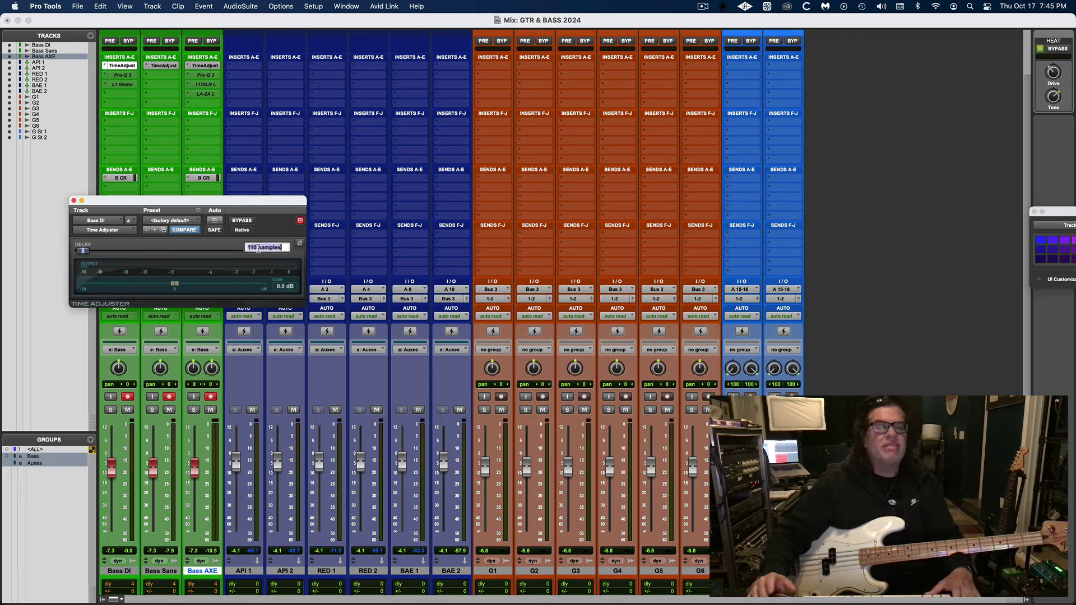
{"action": "type", "text": "115"}
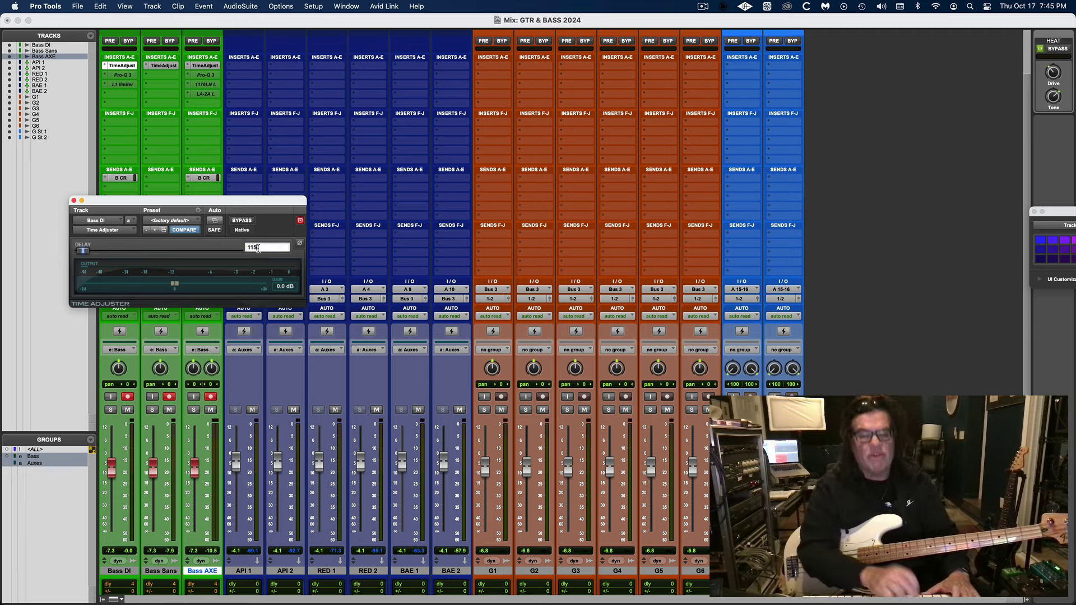
{"action": "key", "text": "Return"}
- Set the Time Adjuster delay on Bass Sans to 115 samples
{"action": "left_click", "coordinate": [158, 66]}
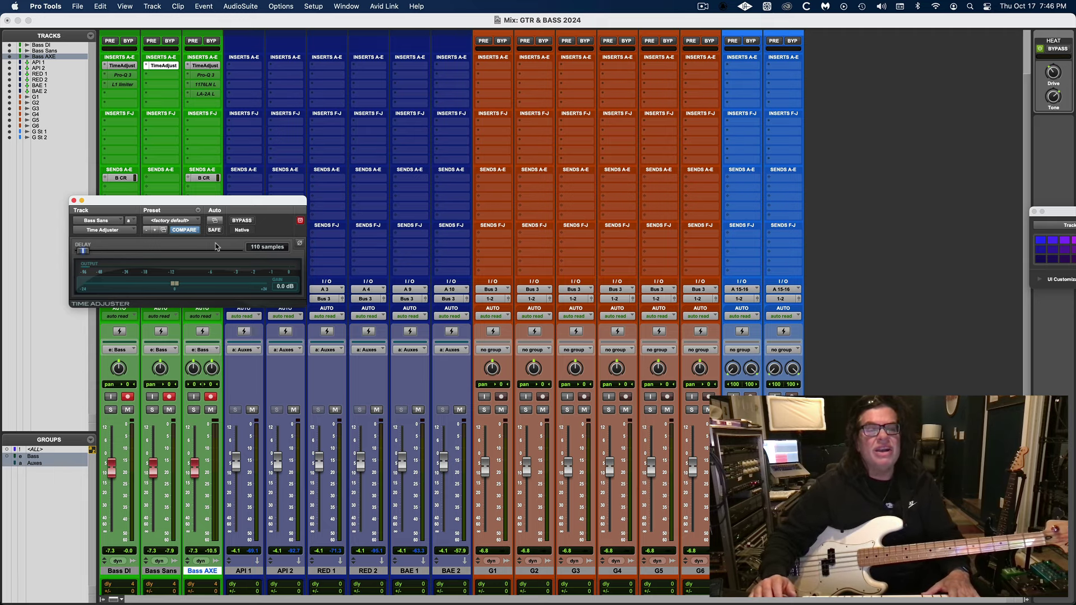
{"action": "left_click", "coordinate": [251, 247]}
{"action": "type", "text": "1"}
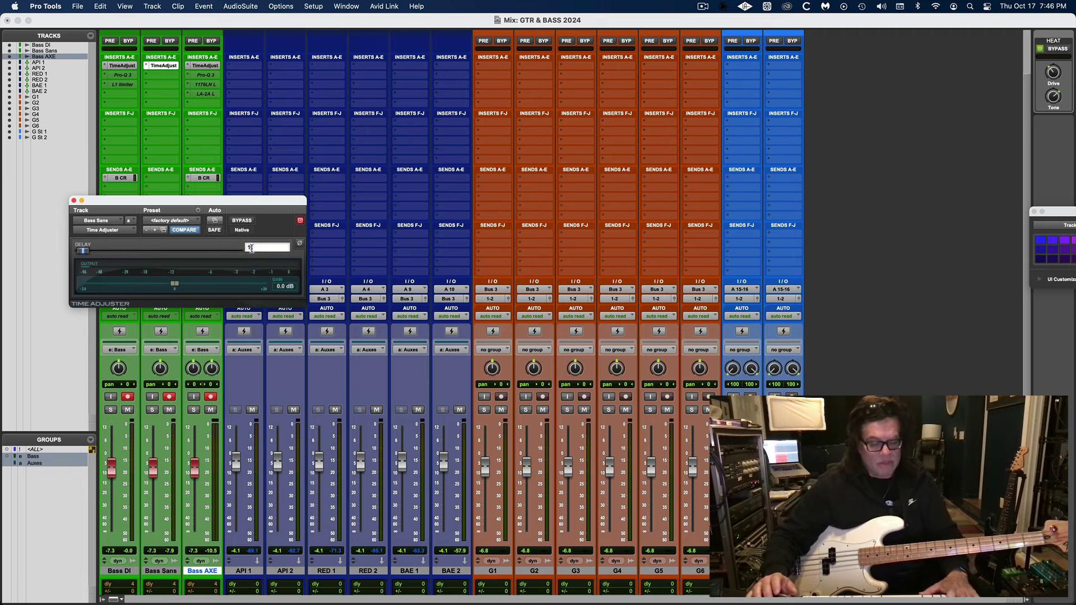
{"action": "type", "text": "10"}
{"action": "key", "text": "Return"}
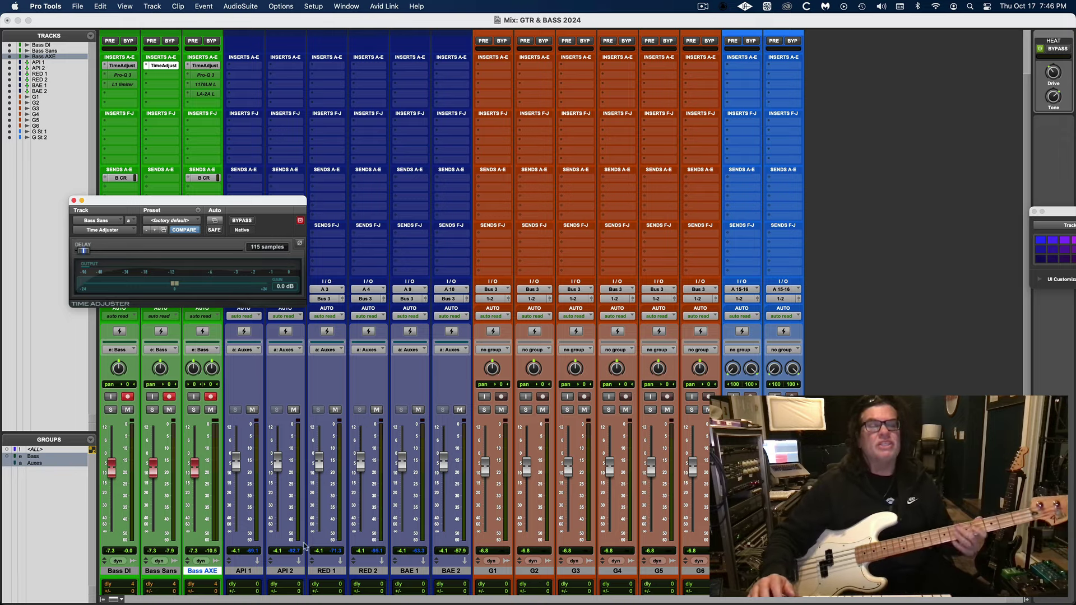
- Close the Time Adjuster and record a new bass take of about 8.5 seconds on all three tracks in the Edit window
{"action": "left_click", "coordinate": [169, 571]}
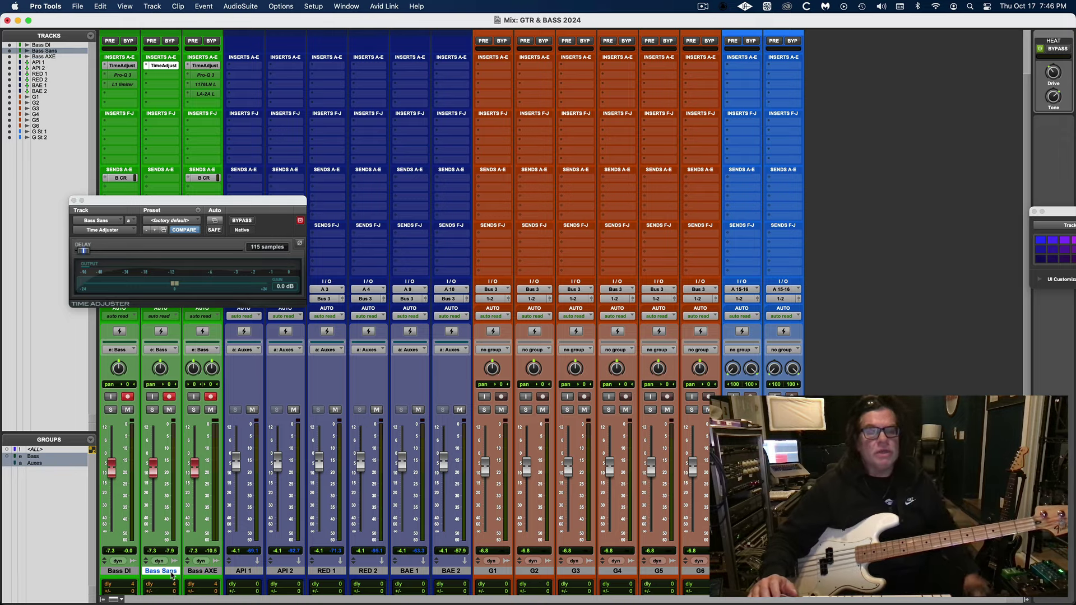
{"action": "key", "text": "super+equal"}
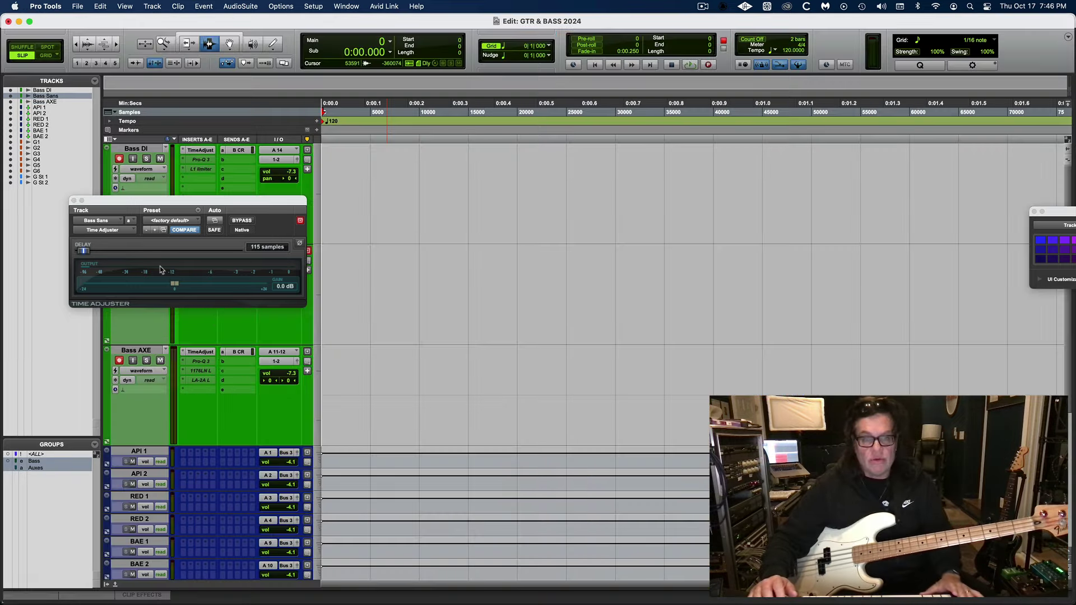
{"action": "left_click", "coordinate": [73, 200]}
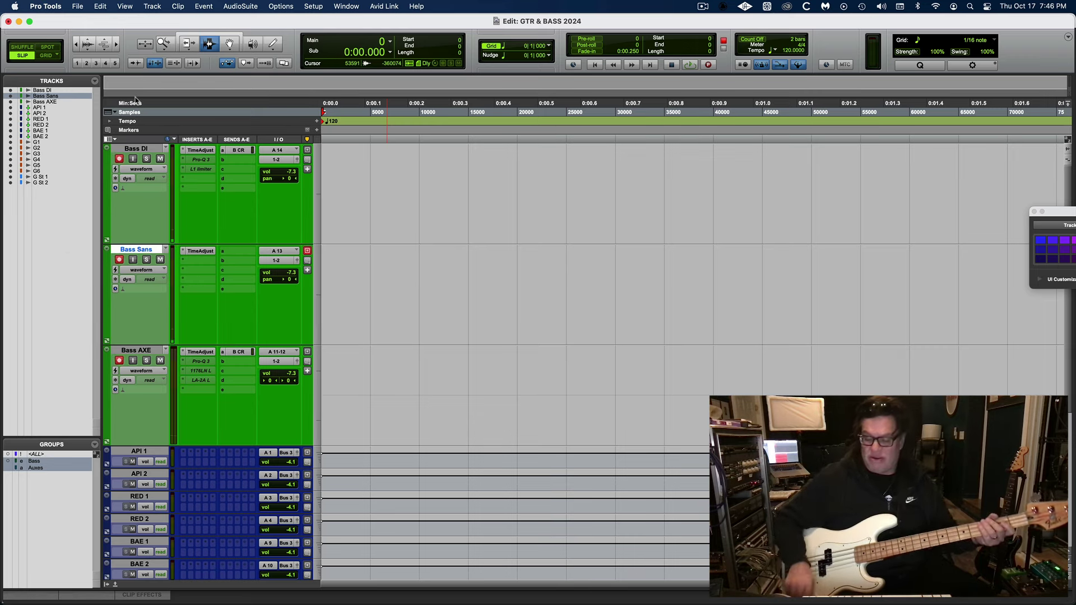
{"action": "key", "text": "super+space"}
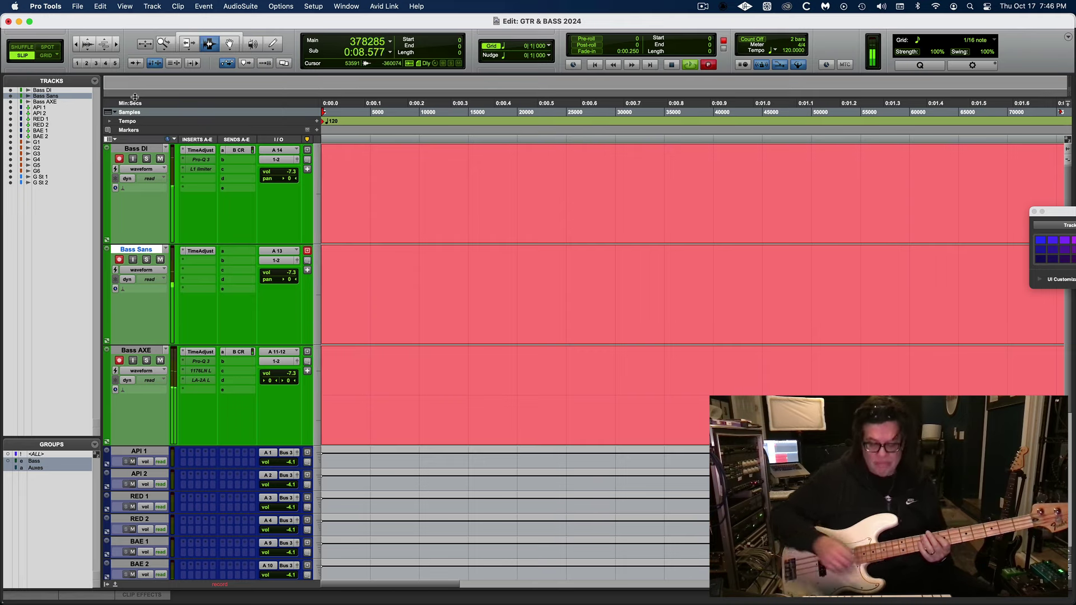
{"action": "key", "text": "space"}
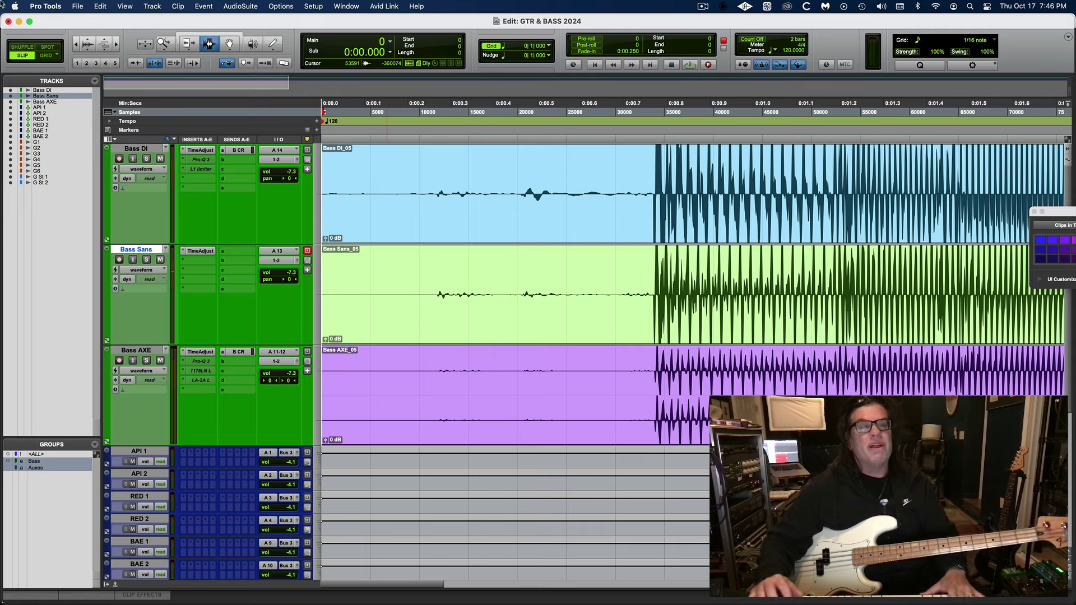
- Fit the whole new take in the Edit window, play it back and check the bass levels in the Mix window
{"action": "double_click", "coordinate": [164, 44]}
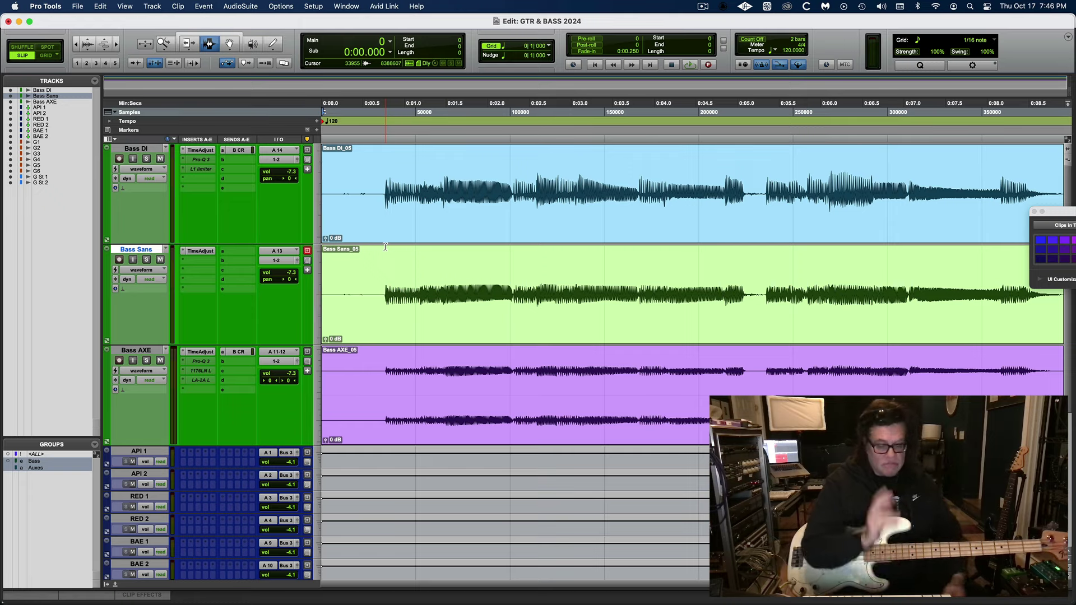
{"action": "key", "text": "space"}
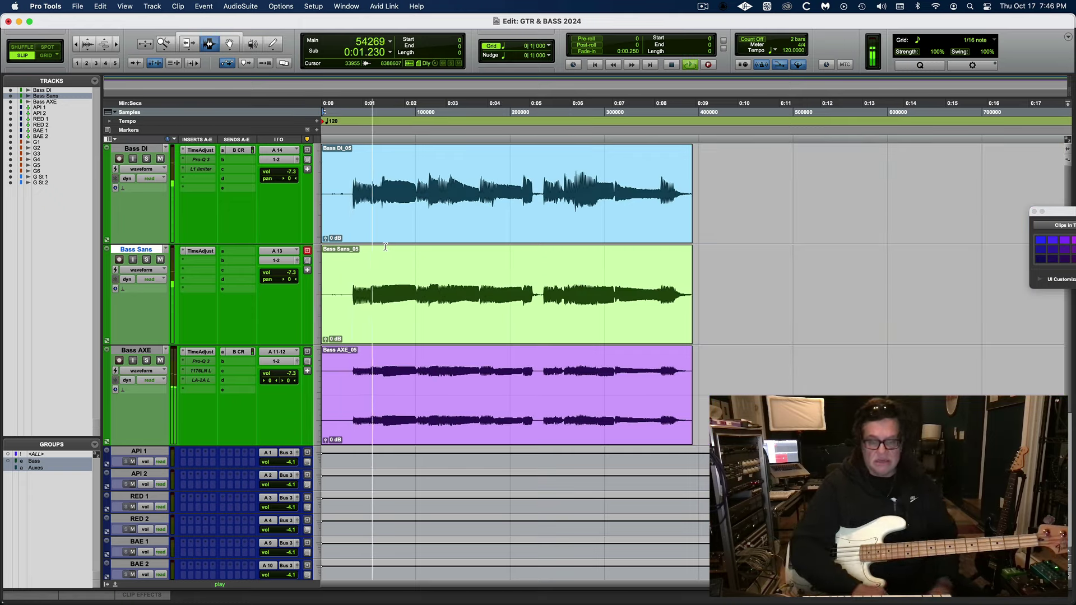
{"action": "key", "text": "super+equal"}
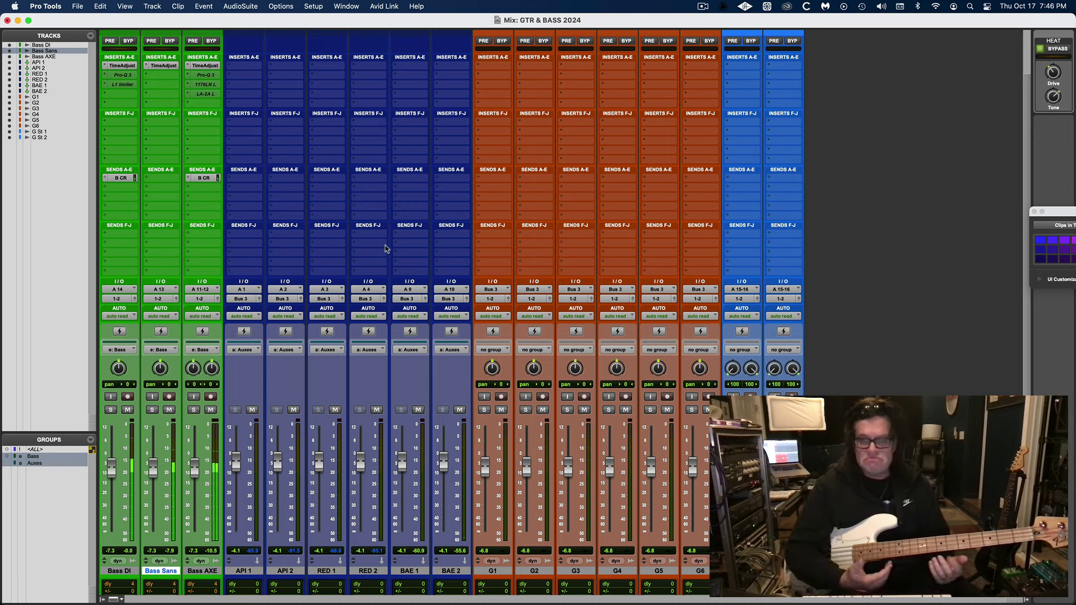
{"action": "key", "text": "super+equal"}
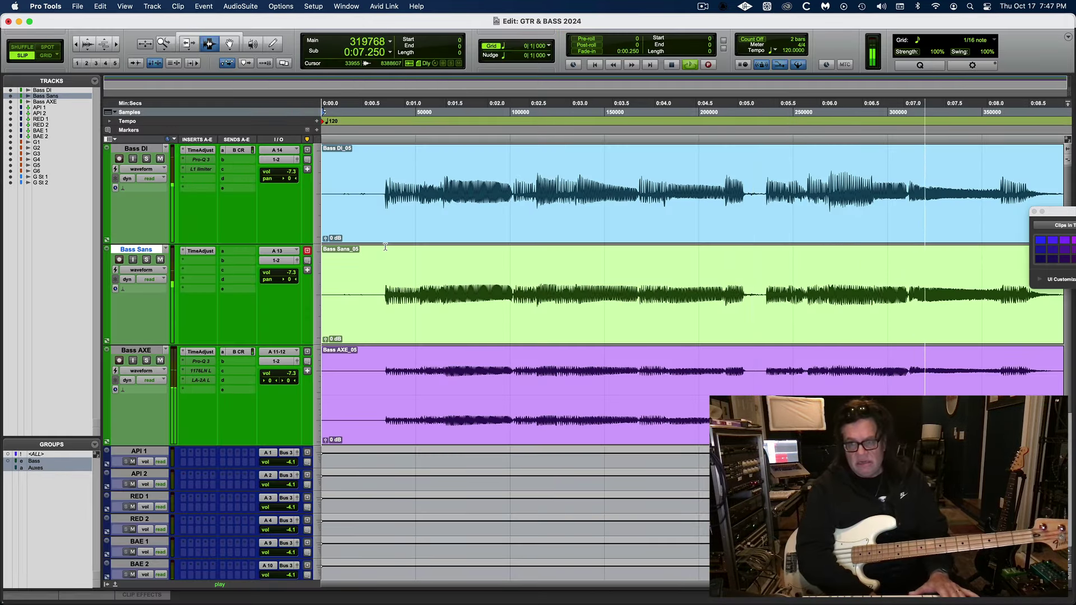
{"action": "key", "text": "space"}
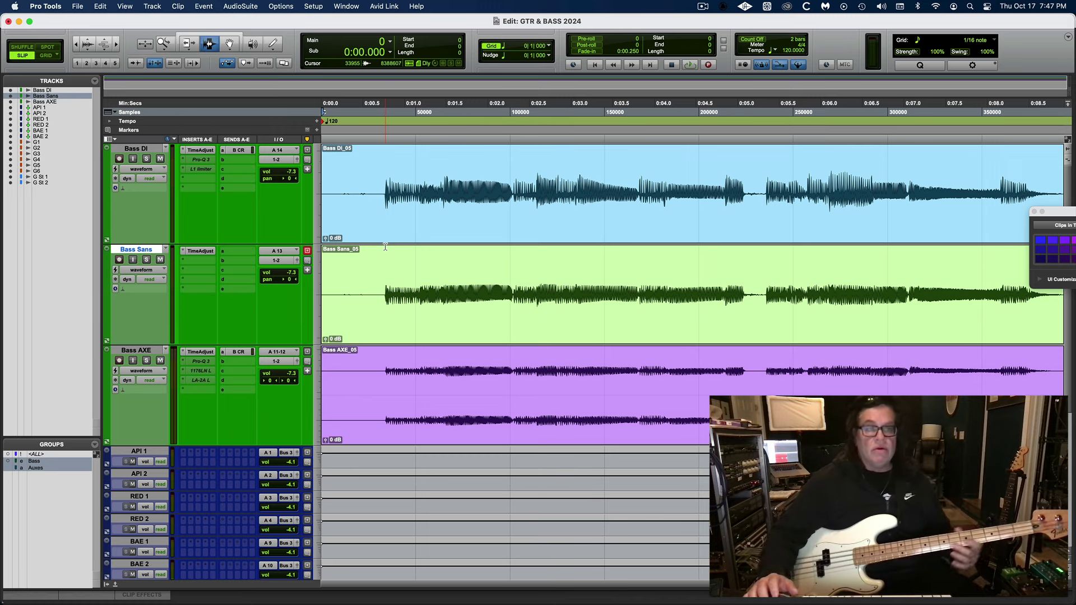
- Mute Bass Sans and Bass AXE and audition Bass DI on its own from just before the first note
{"action": "left_click", "coordinate": [160, 260]}
{"action": "left_click", "coordinate": [160, 360]}
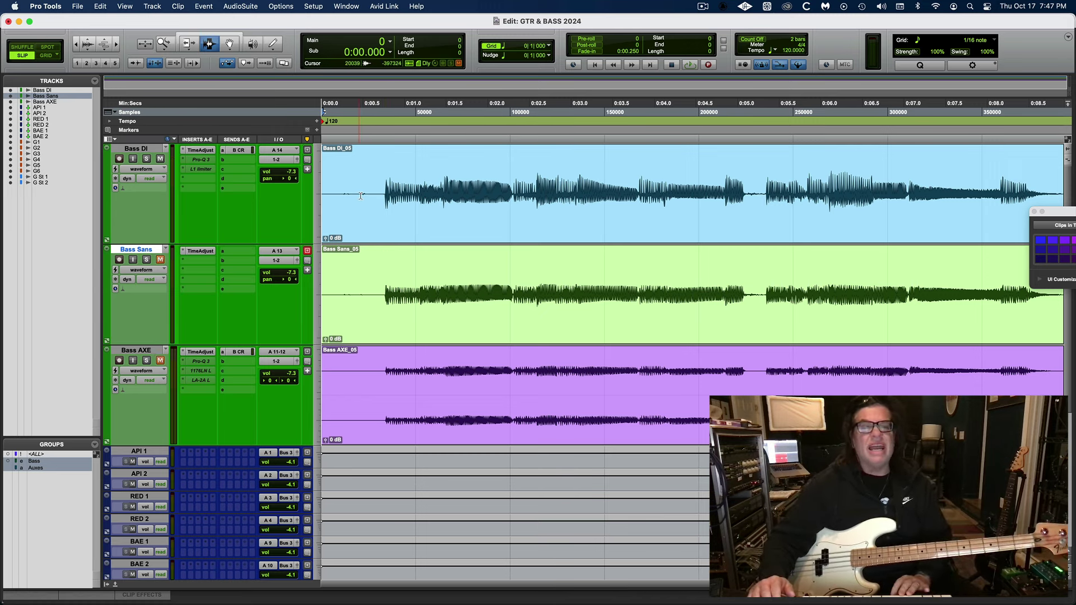
{"action": "key", "text": "space"}
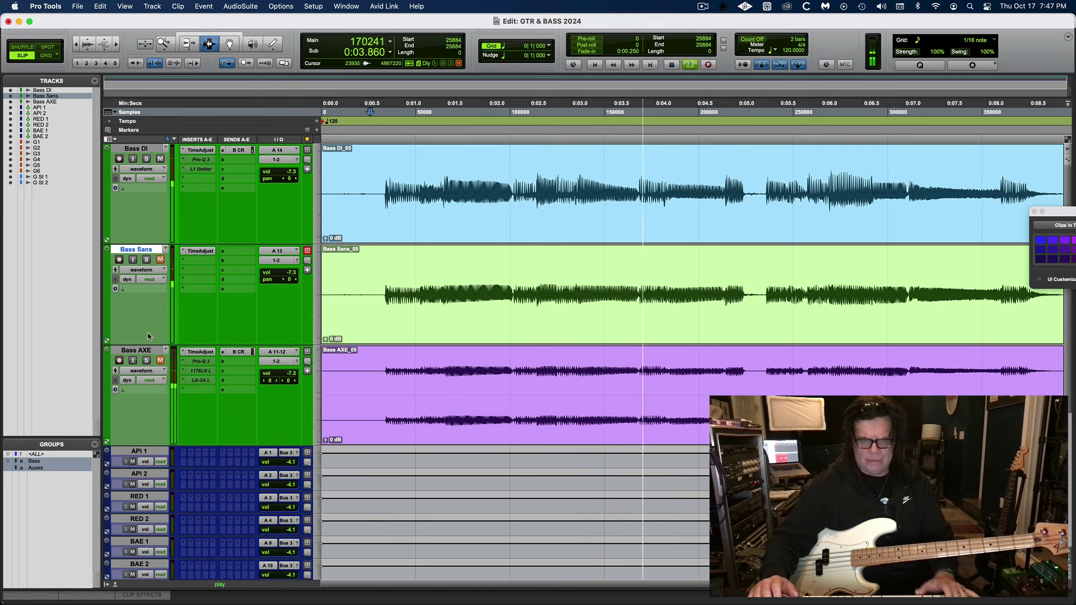
{"action": "key", "text": "space"}
{"action": "key", "text": "space"}
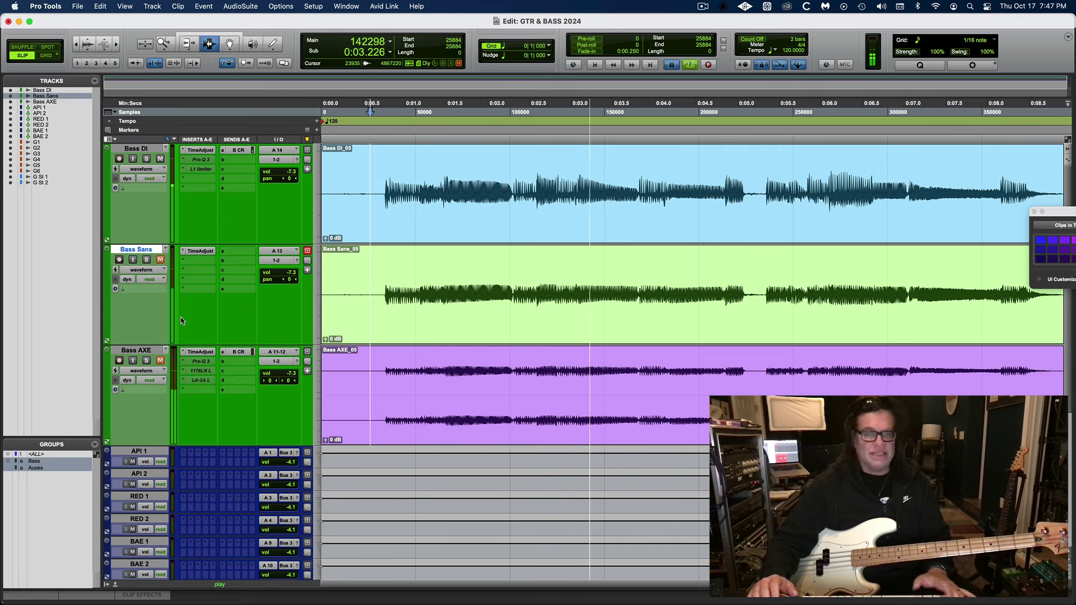
{"action": "key", "text": "space"}
- Unmute Bass Sans, mute Bass DI and audition the Bass Sans track on its own
{"action": "left_click", "coordinate": [159, 260]}
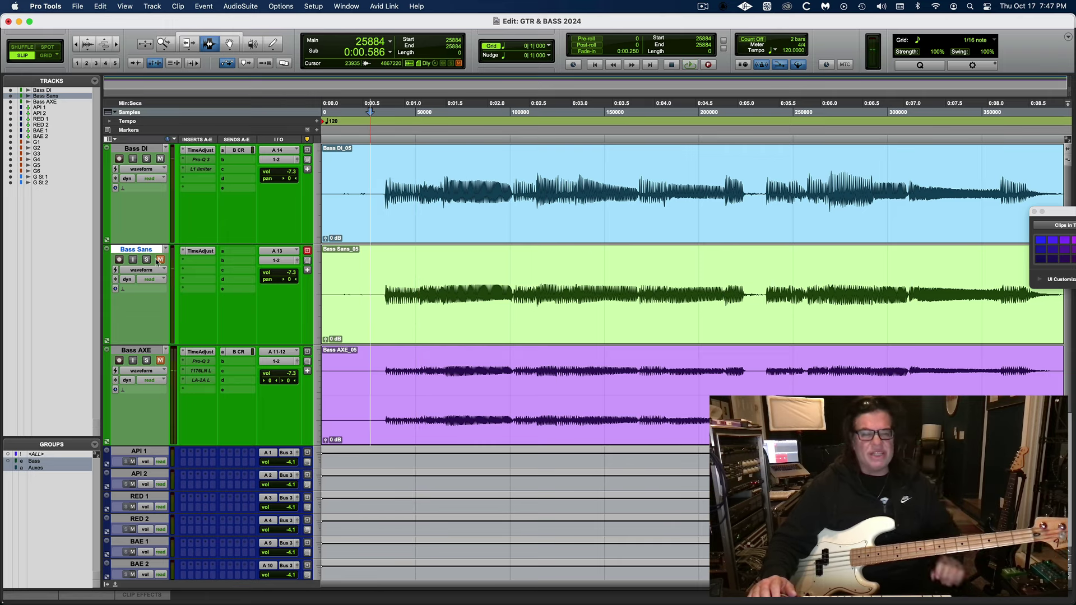
{"action": "left_click", "coordinate": [160, 158]}
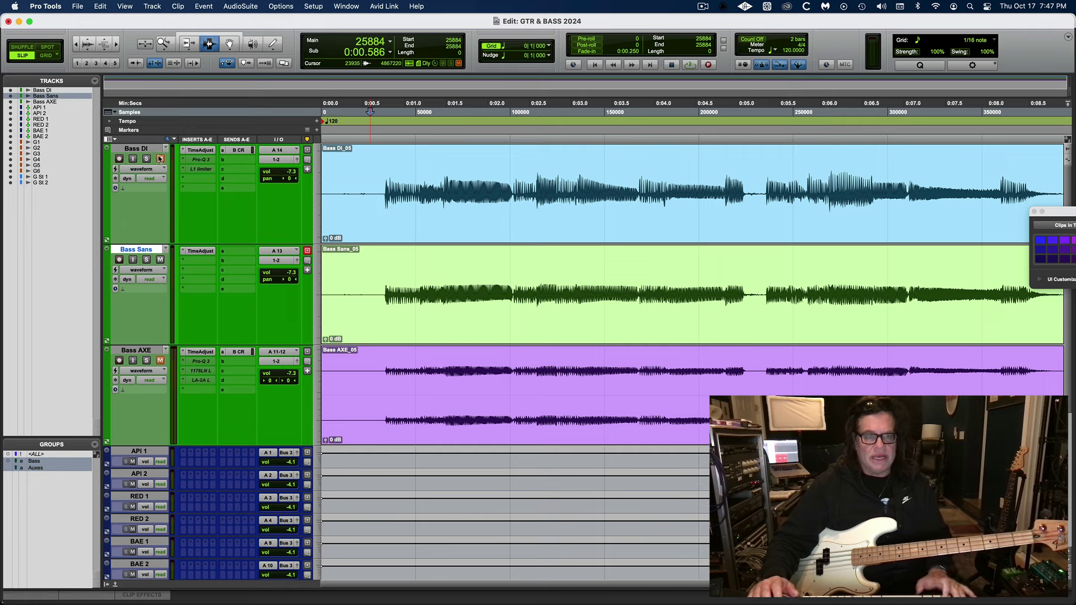
{"action": "key", "text": "space"}
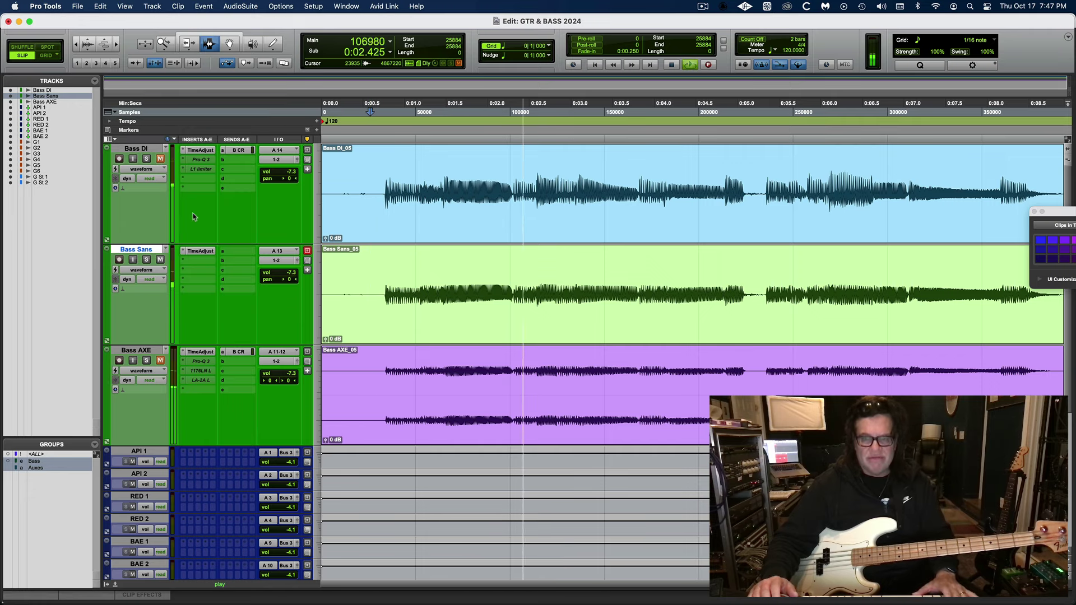
{"action": "key", "text": "space"}
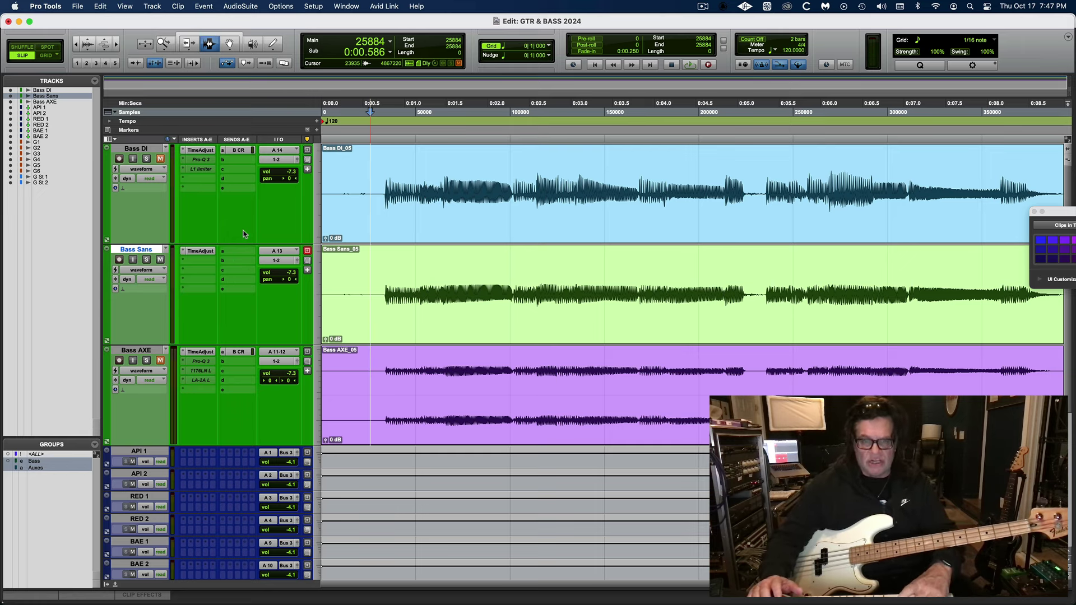
{"action": "key", "text": "space"}
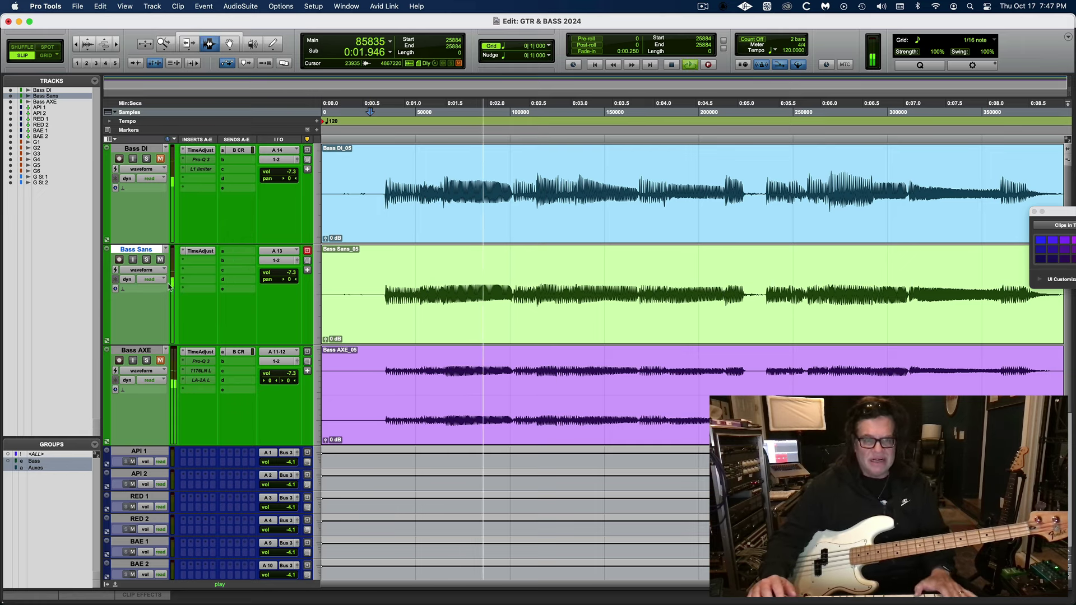
{"action": "key", "text": "space"}
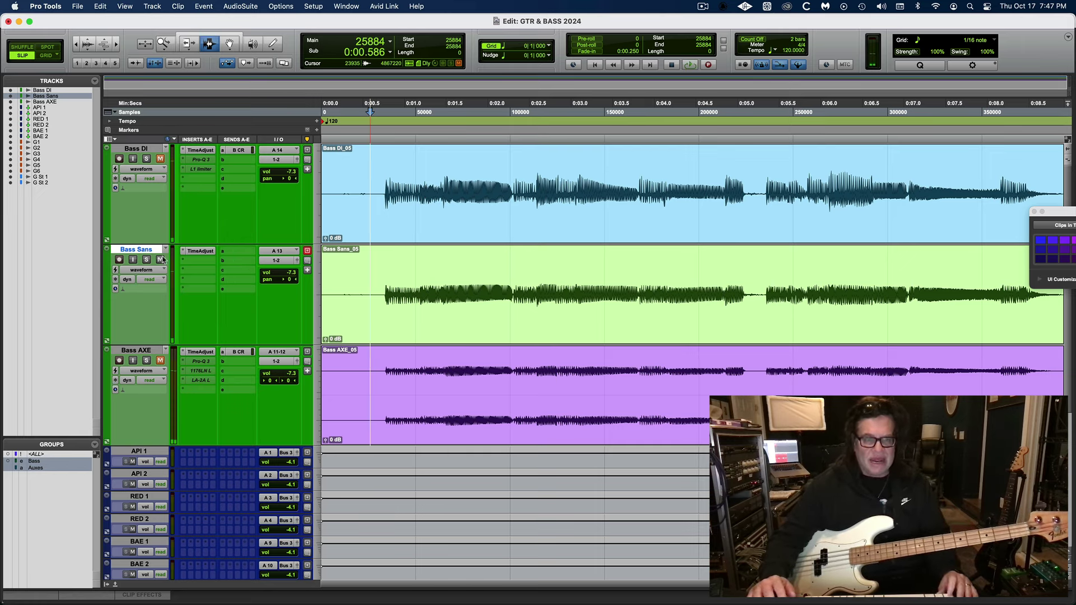
- Select Bass AXE, mute Bass Sans, unmute Bass AXE and audition the AXE track on its own
{"action": "left_click", "coordinate": [150, 352]}
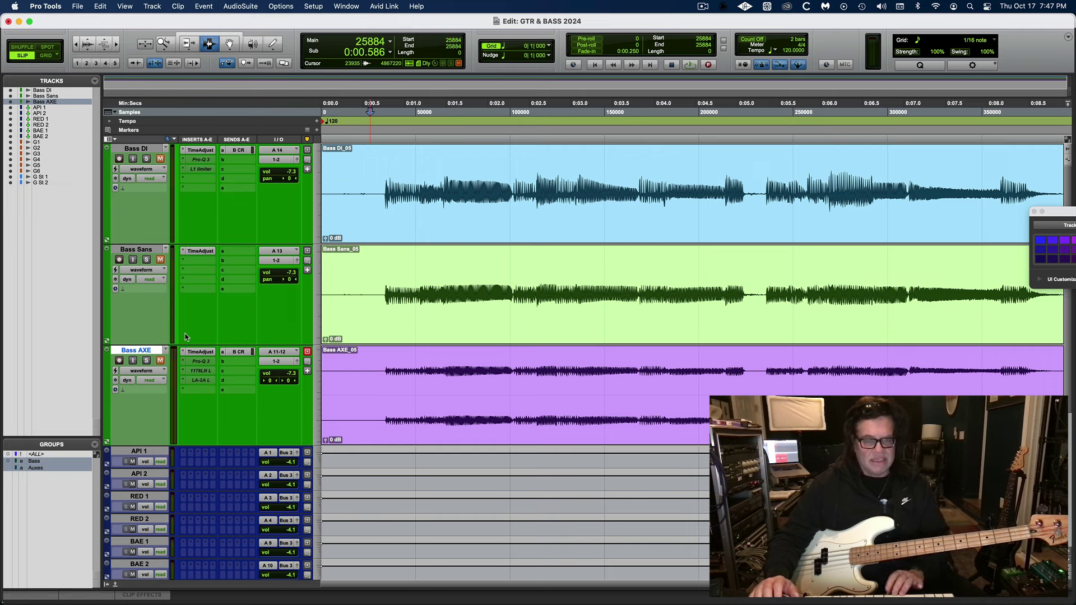
{"action": "key", "text": "space"}
{"action": "key", "text": "space"}
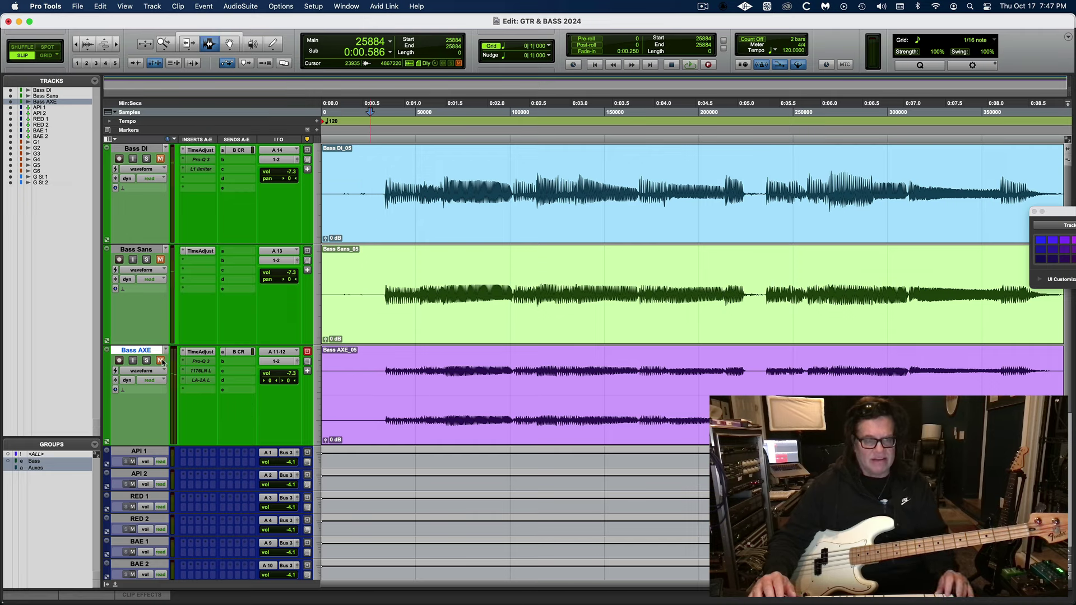
{"action": "left_click", "coordinate": [160, 360]}
{"action": "key", "text": "space"}
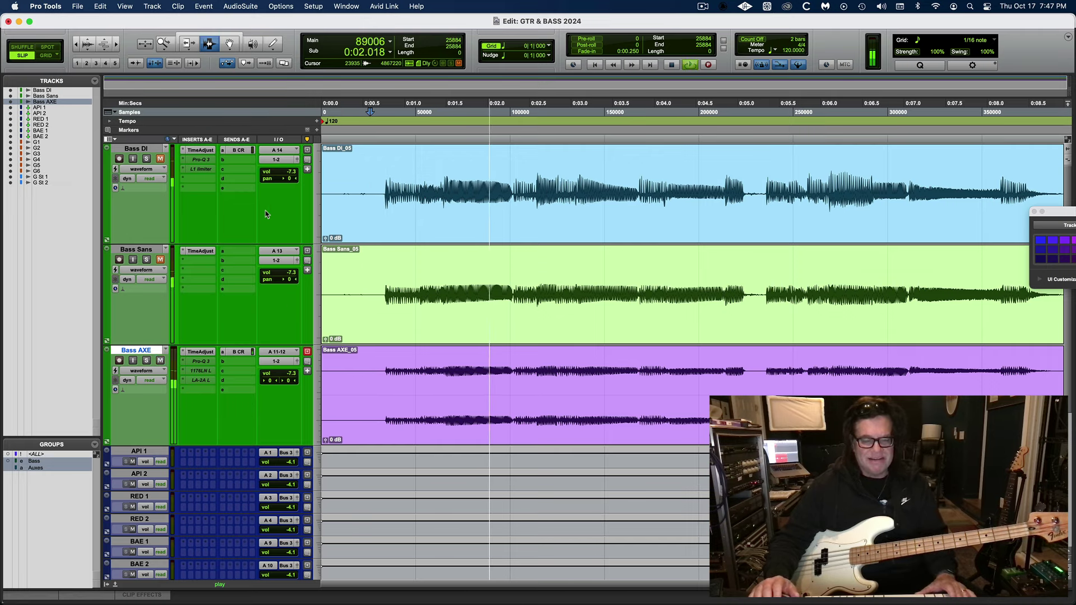
{"action": "key", "text": "space"}
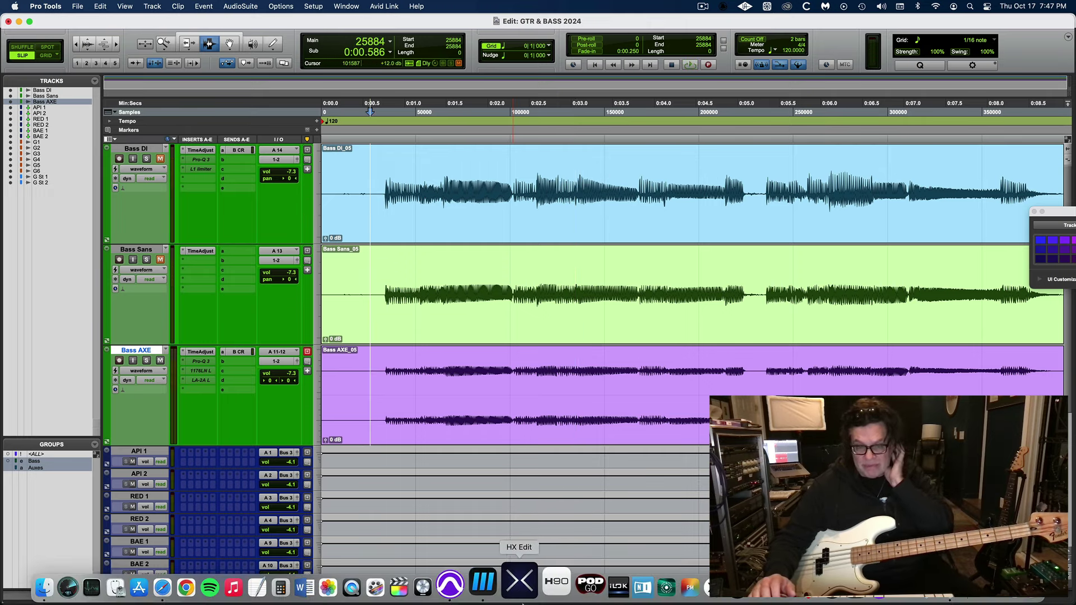
- Switch to Axe-Edit III to examine the JL Bass Studio preset's amp and signal chain, and return to the Pro Tools session
{"action": "left_click", "coordinate": [483, 584]}
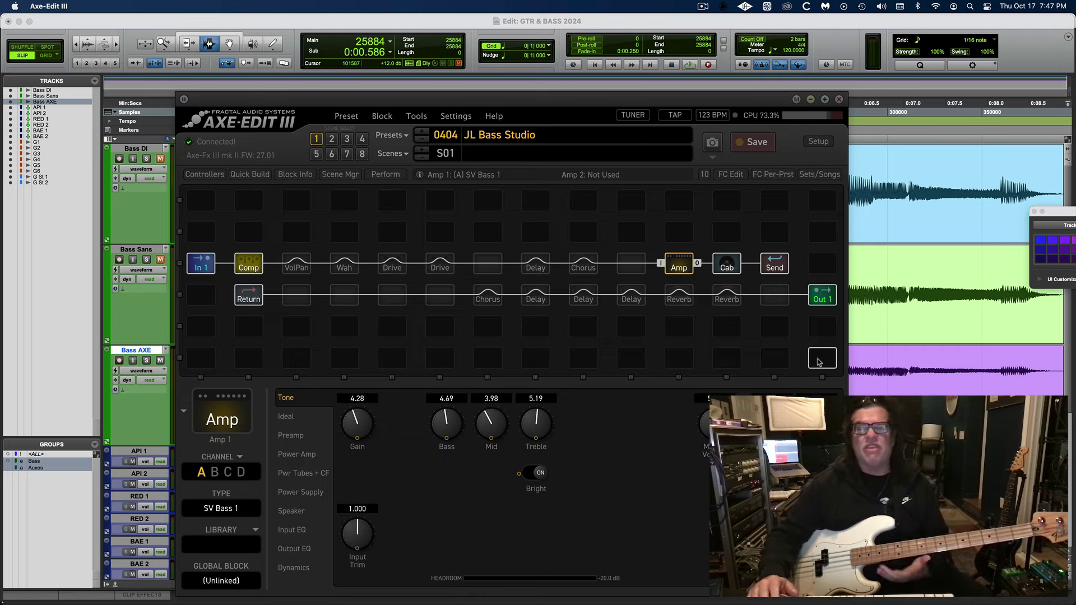
{"action": "left_click", "coordinate": [622, 25]}
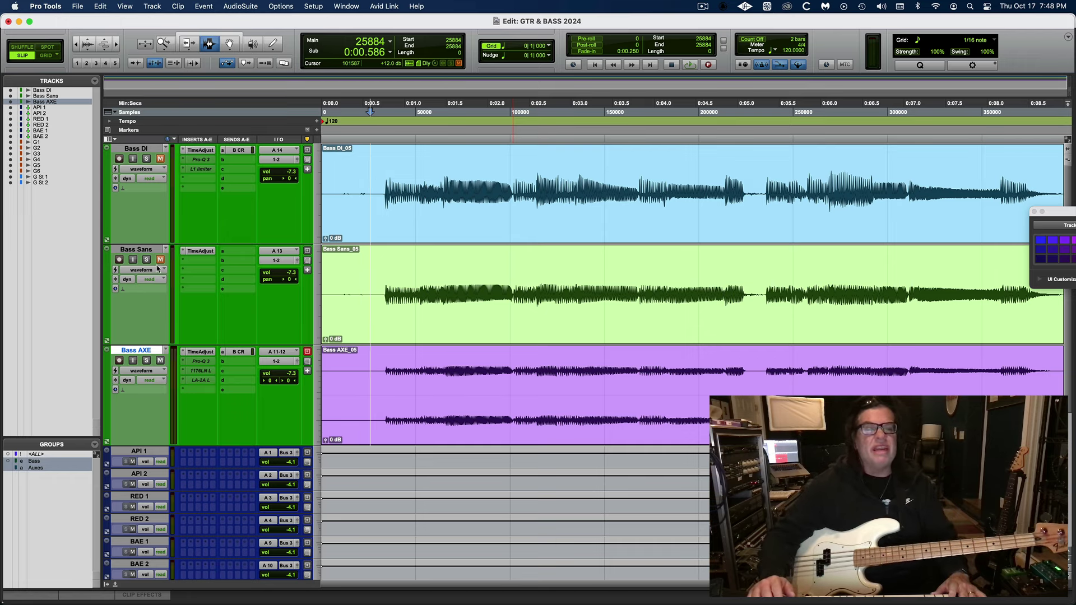
- Audition all three bass tracks together, select the opening phrase from about sample 28945 to 229335, and show the Mix window
{"action": "key", "text": "space"}
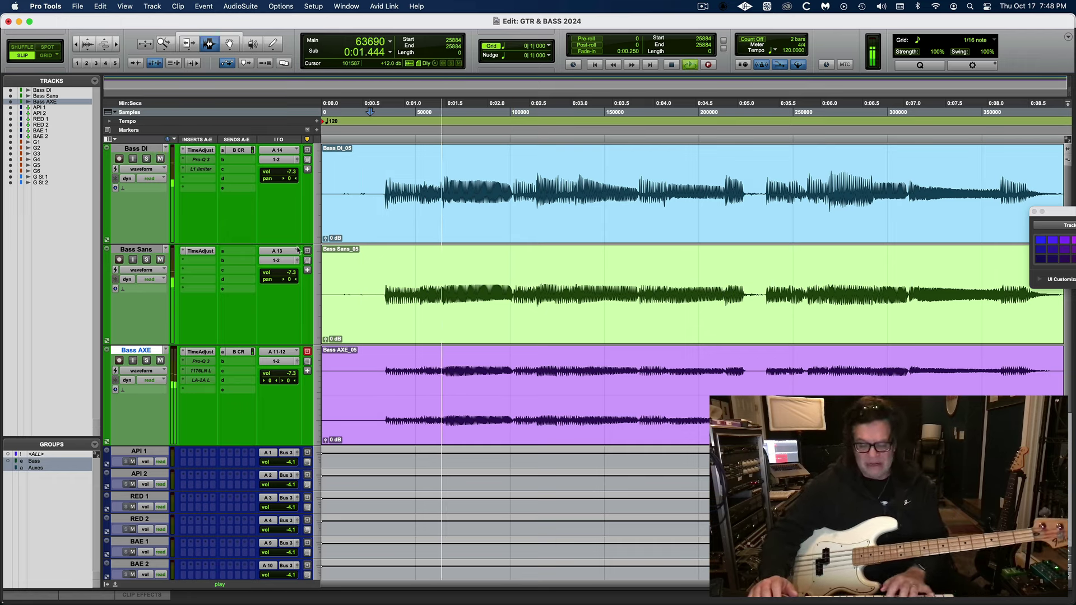
{"action": "key", "text": "space"}
{"action": "left_click_drag", "start_coordinate": [376, 245], "coordinate": [755, 312]}
{"action": "key", "text": "super+equal"}
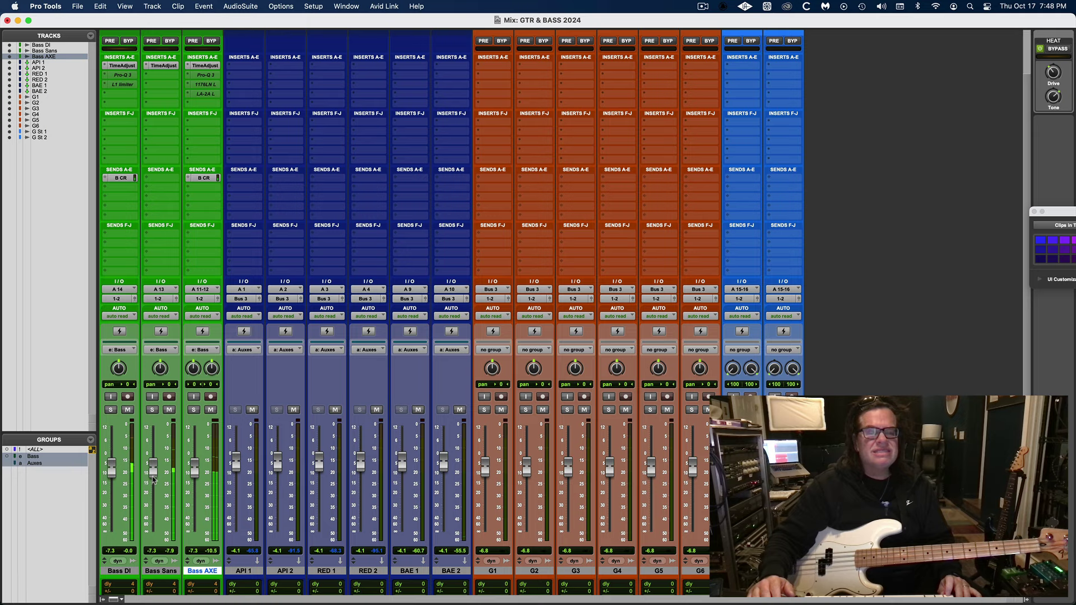
- Pull all three bass faders fully down and audition Bass Sans at about -6.2 dB and Bass AXE at about -3.8 dB separately
{"action": "left_click_drag", "start_coordinate": [112, 468], "coordinate": [157, 603]}
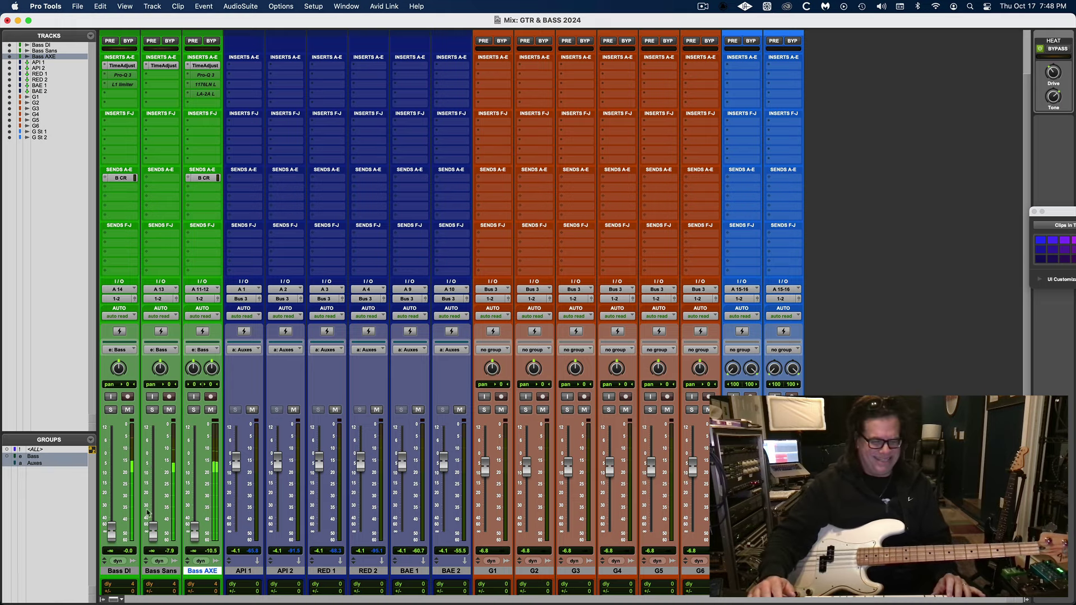
{"action": "left_click_drag", "start_coordinate": [153, 529], "coordinate": [156, 460]}
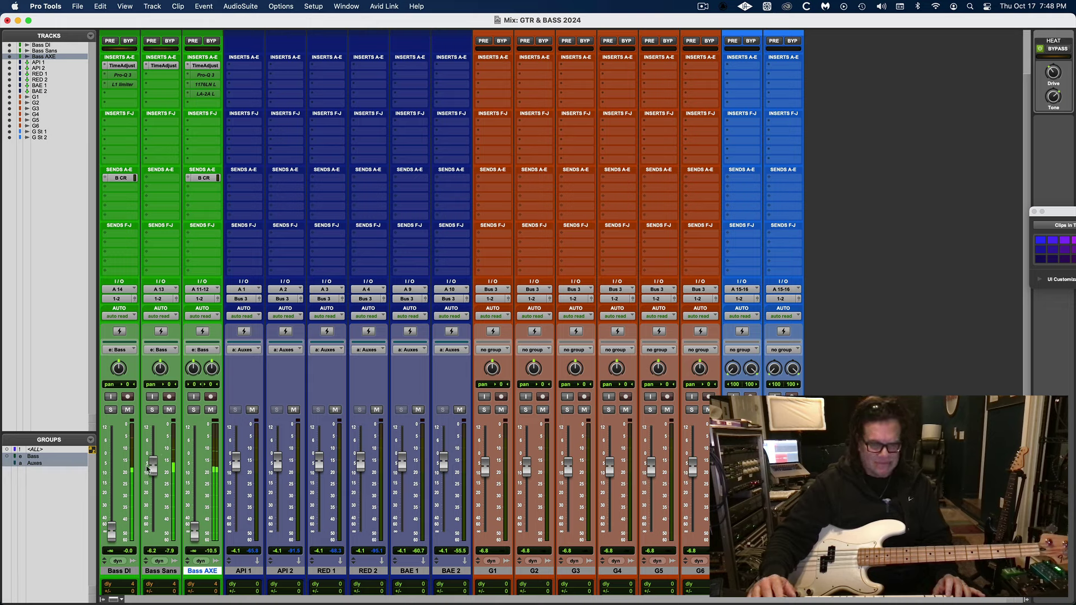
{"action": "left_click_drag", "start_coordinate": [152, 465], "coordinate": [200, 465]}
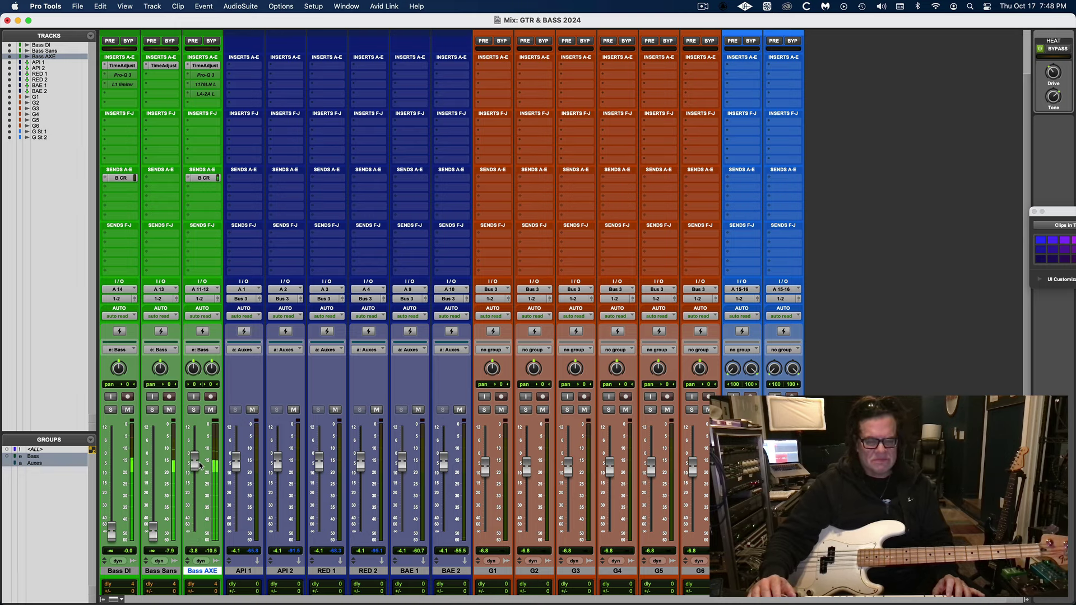
{"action": "left_click_drag", "start_coordinate": [193, 463], "coordinate": [194, 528]}
- Blend the bass tracks with faders at about -4.9 dB for Bass DI, -9.7 dB for Bass Sans and -13.7 dB for Bass AXE
{"action": "left_click_drag", "start_coordinate": [112, 531], "coordinate": [112, 484]}
{"action": "left_click_drag", "start_coordinate": [152, 528], "coordinate": [114, 458]}
{"action": "left_click_drag", "start_coordinate": [156, 501], "coordinate": [161, 475]}
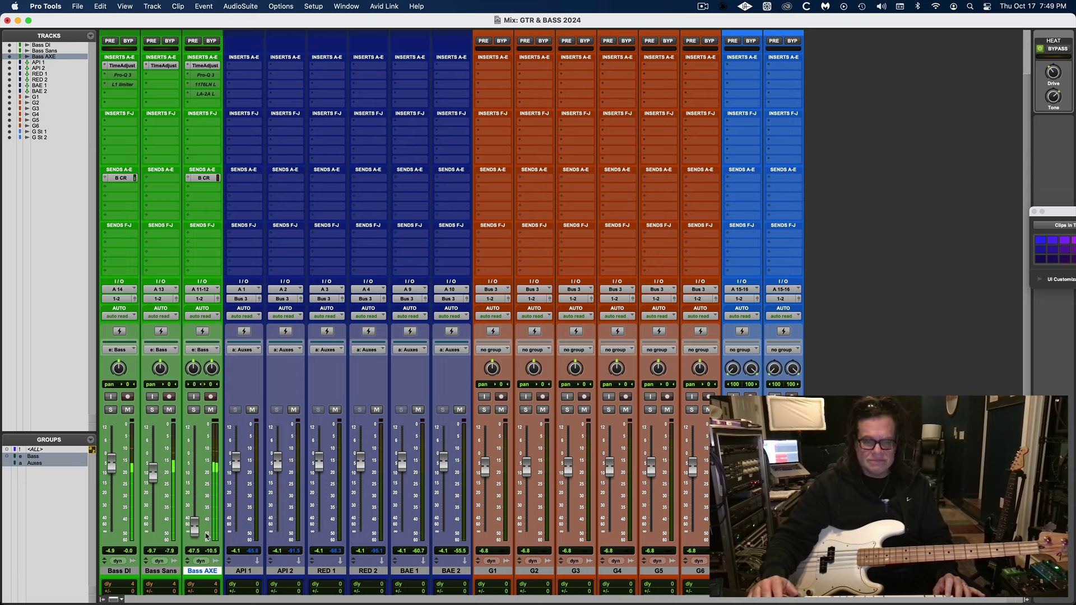
{"action": "left_click_drag", "start_coordinate": [198, 533], "coordinate": [205, 488]}
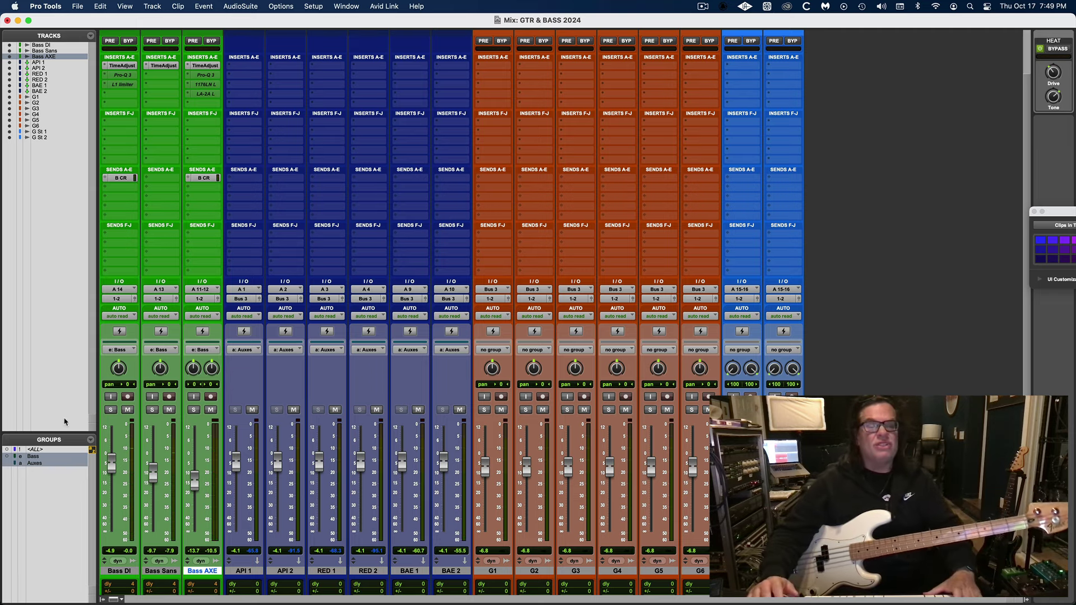
- Examine the high-cut band's settings in the Pro-Q 3 insert on Bass DI
{"action": "left_click", "coordinate": [129, 76]}
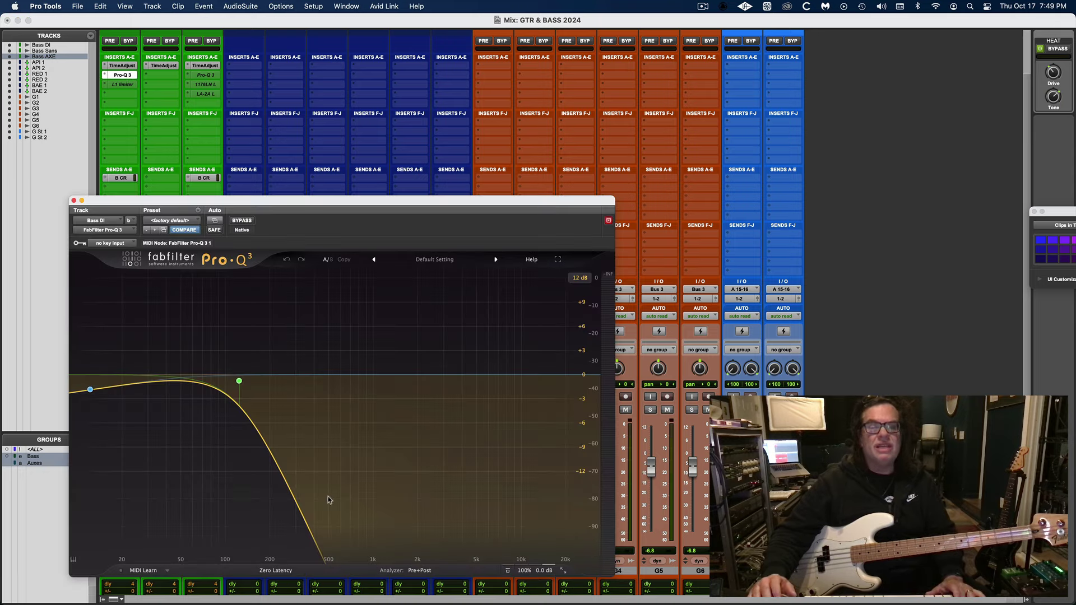
{"action": "mouse_move", "coordinate": [260, 425]}
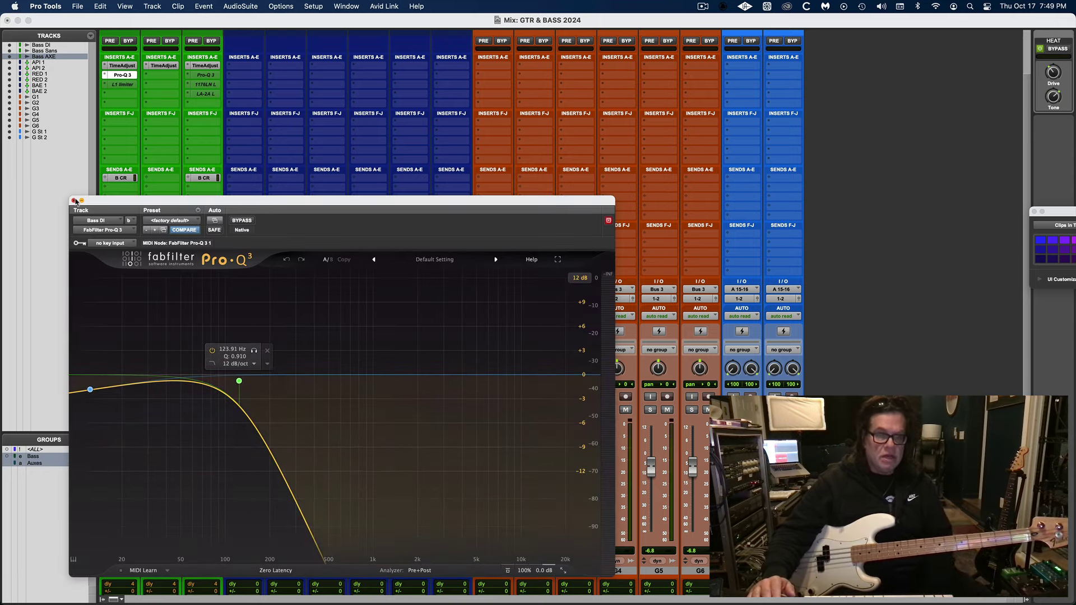
{"action": "left_click", "coordinate": [73, 201]}
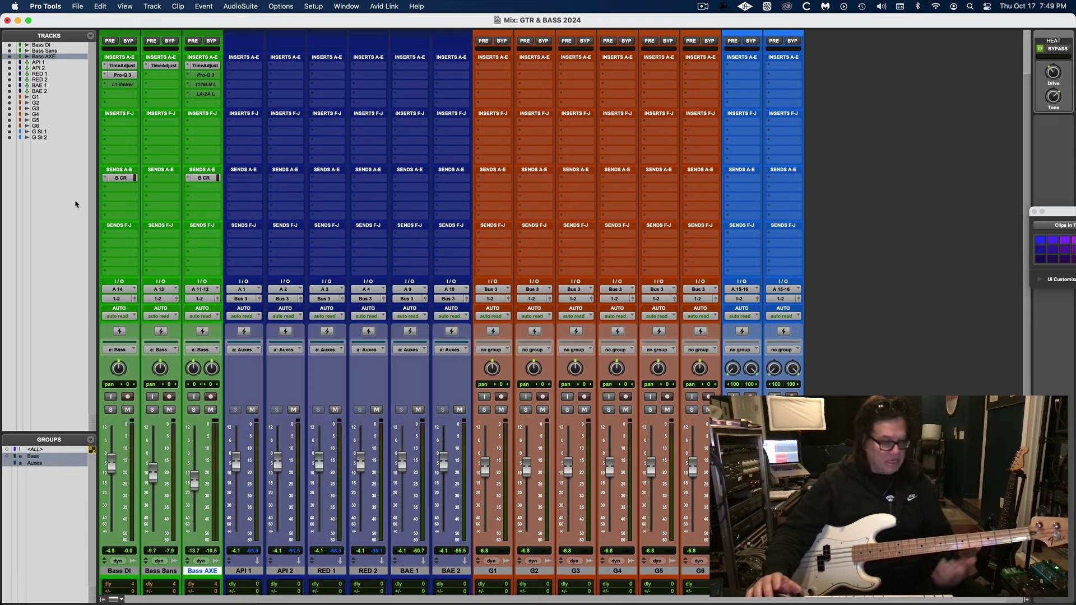
{"action": "left_click", "coordinate": [123, 77]}
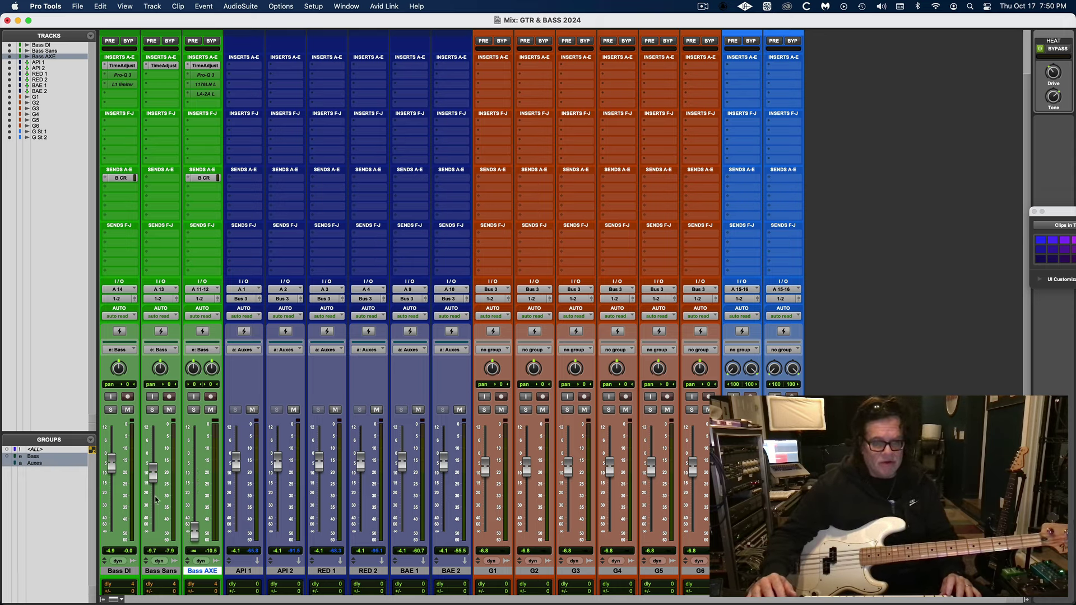
- Raise the bass faders to -2.5 dB for Bass DI and -7.3 dB for Bass Sans, and record-arm the bass tracks, toggling their DSP mode
{"action": "left_click_drag", "start_coordinate": [156, 486], "coordinate": [156, 482]}
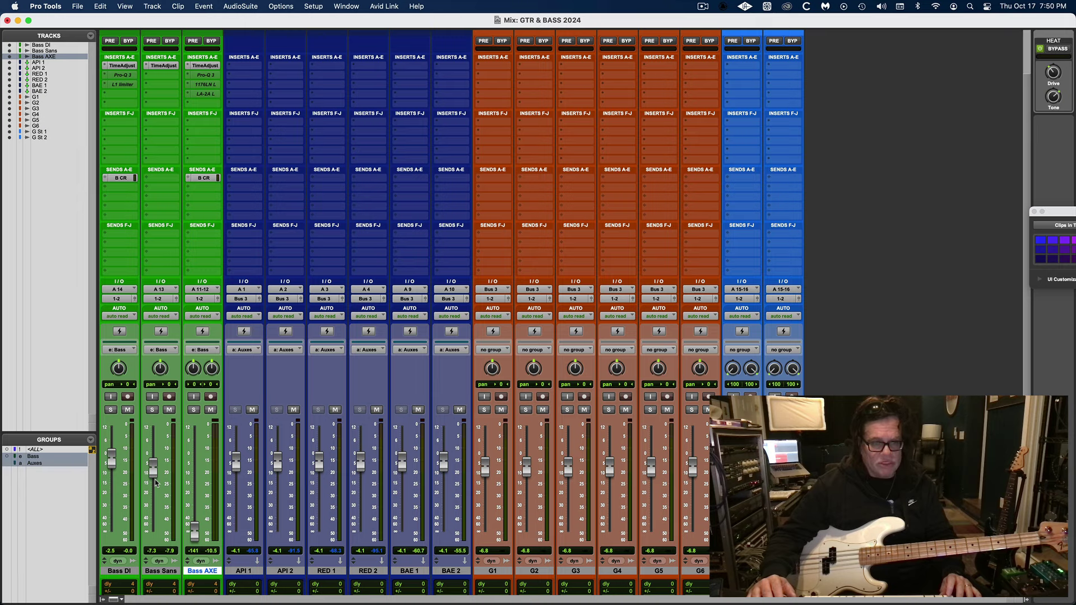
{"action": "left_click", "coordinate": [128, 398]}
{"action": "key", "text": "Return"}
{"action": "left_click", "coordinate": [119, 332]}
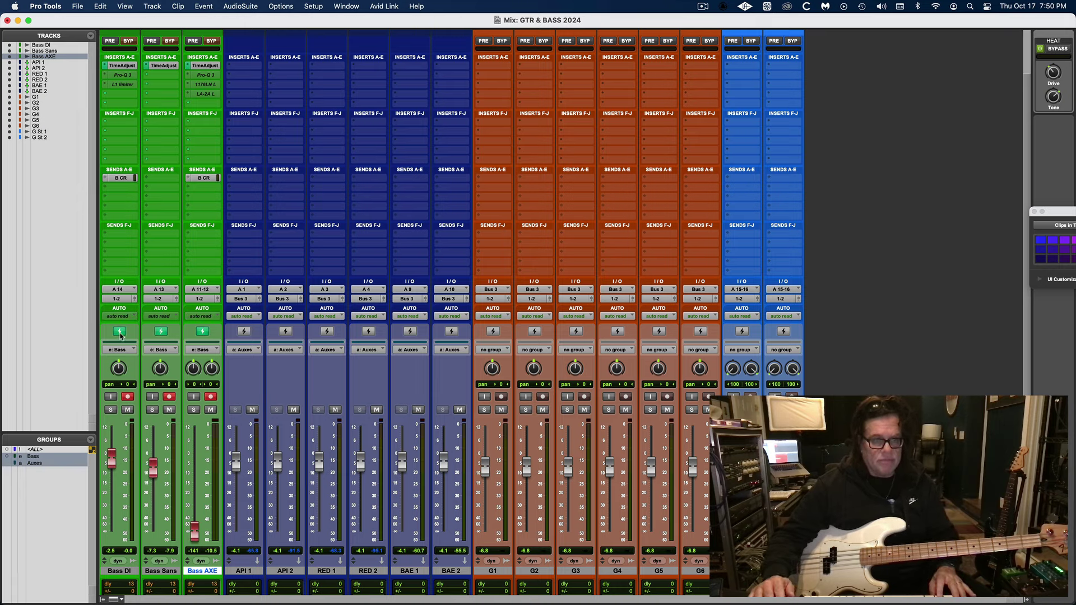
{"action": "key", "text": "shift+i"}
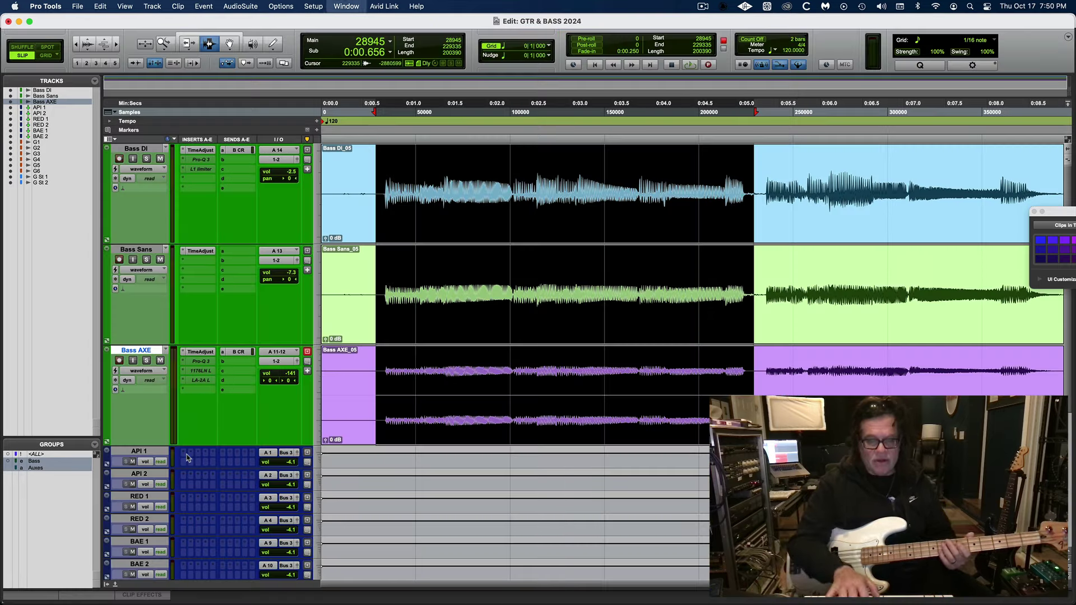
- Return to the Edit window and record a new take on all three bass tracks from the session start
{"action": "key", "text": "super+equal"}
{"action": "key", "text": "Return"}
{"action": "key", "text": "super+space"}
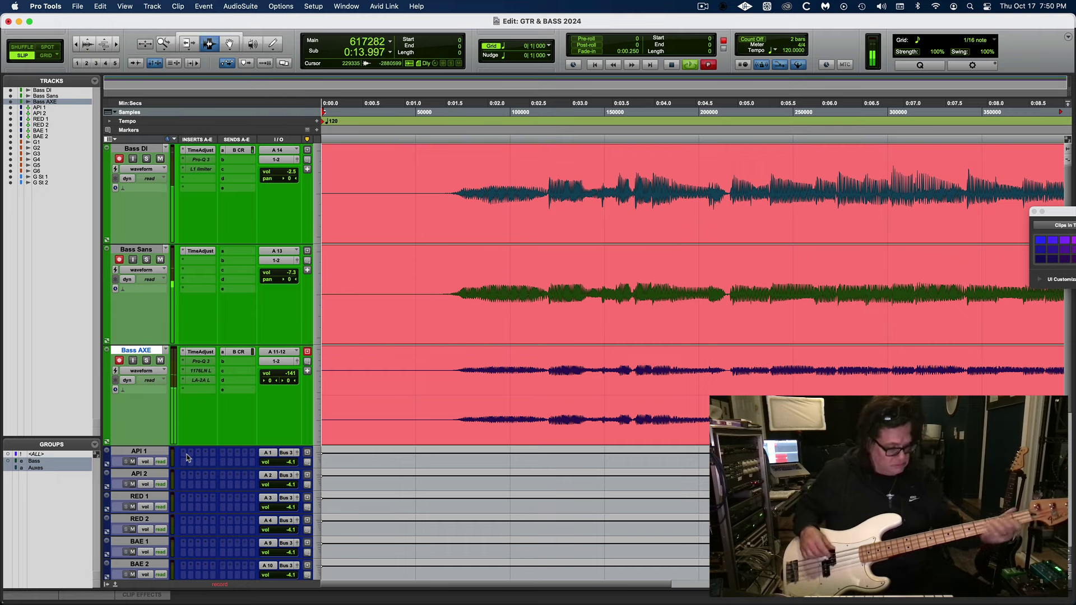
{"action": "key", "text": "space"}
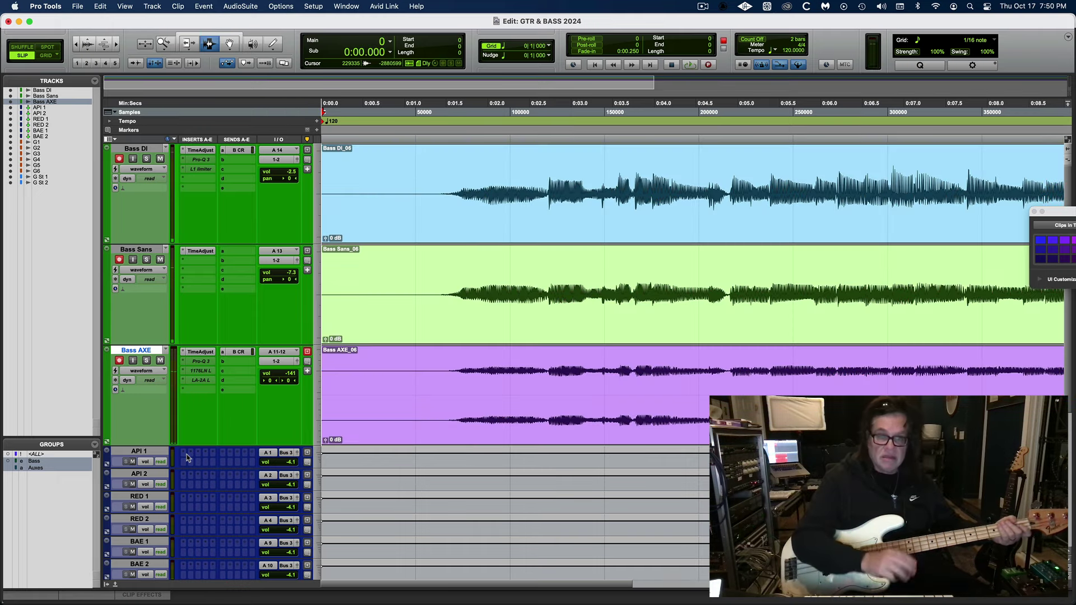
- Play back the new bass take from the session start with the whole recording in view
{"action": "key", "text": "space"}
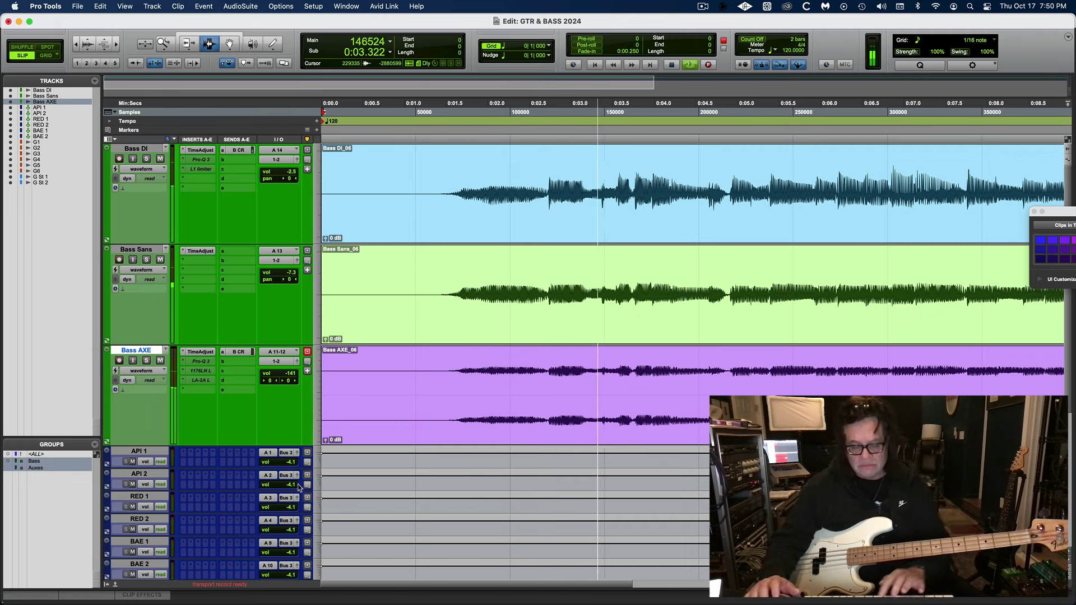
{"action": "key", "text": "super+bracketleft"}
{"action": "key", "text": "super+bracketleft"}
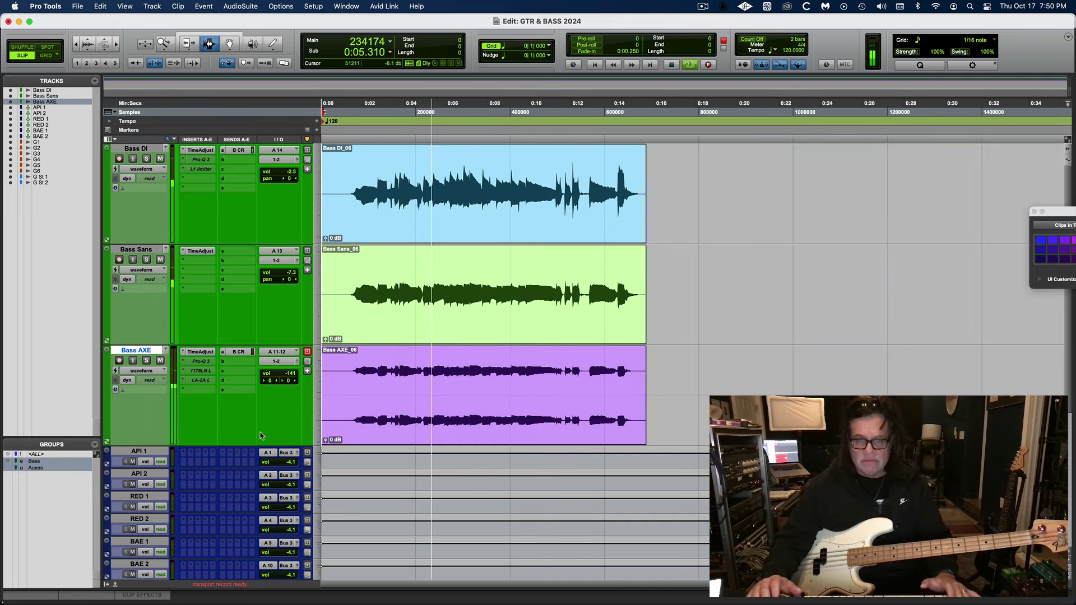
{"action": "key", "text": "space"}
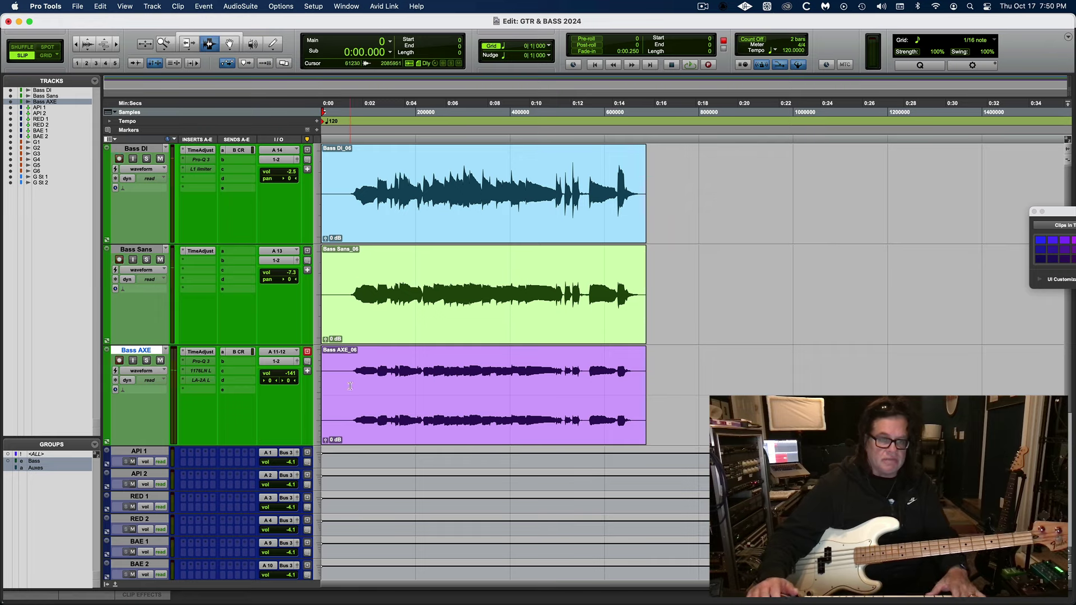
- Select about samples 66031 to 70067 at the first note's onset to compare the three bass waveforms
{"action": "left_click", "coordinate": [353, 364]}
{"action": "key", "text": "super+bracketright"}
{"action": "key", "text": "super+bracketright"}
{"action": "key", "text": "super+bracketright"}
{"action": "key", "text": "super+bracketright"}
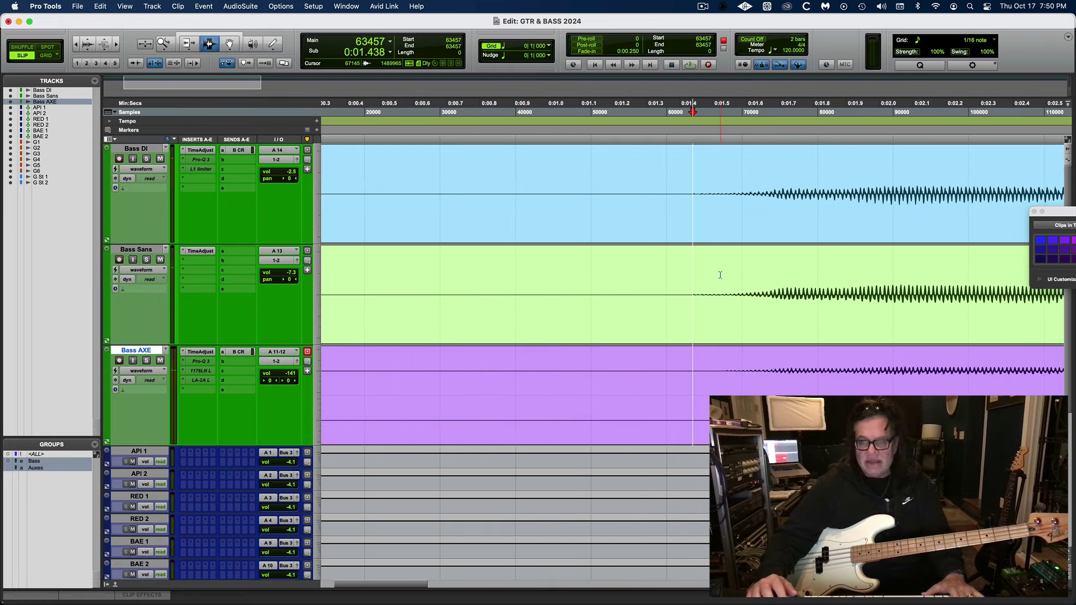
{"action": "key", "text": "Tab"}
{"action": "key", "text": "shift+Tab"}
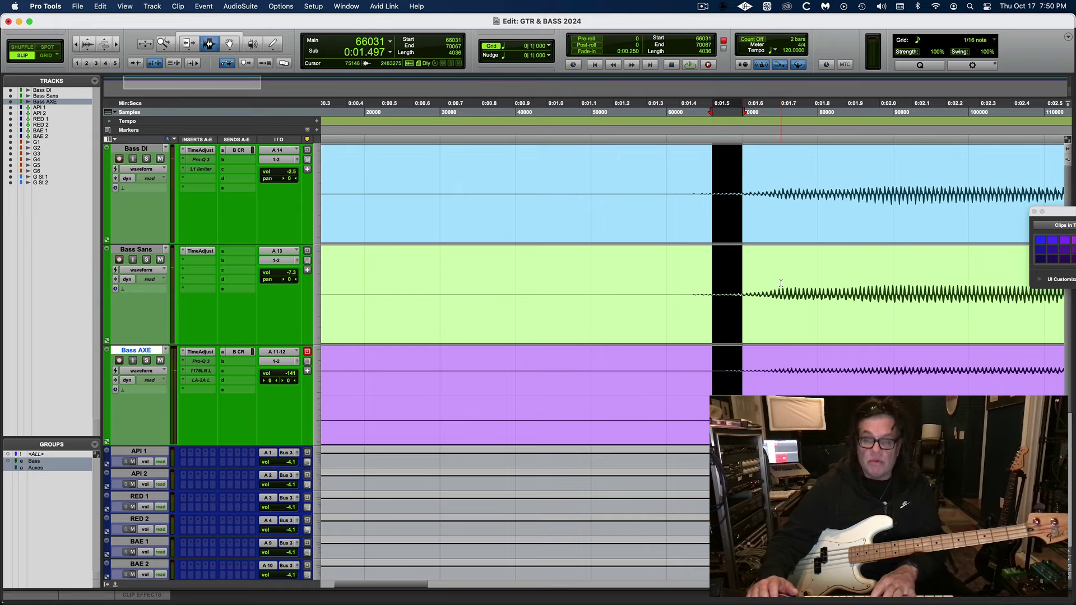
- Examine the attack of the short note at about 11.74 s across the three bass tracks at sample level, with enlarged waveforms
{"action": "key", "text": "alt+a"}
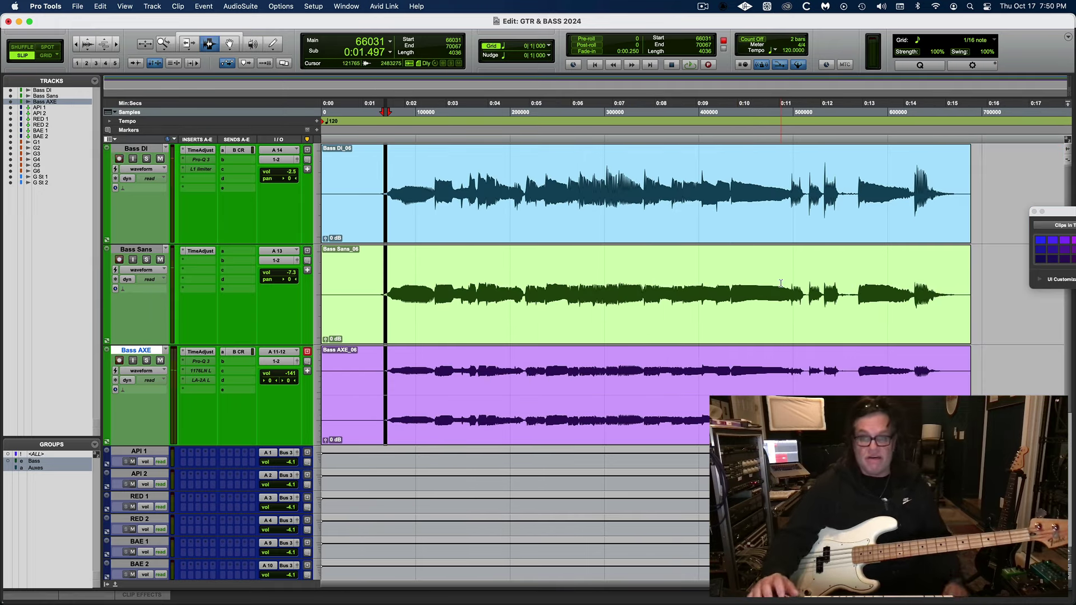
{"action": "left_click", "coordinate": [811, 185]}
{"action": "key", "text": "super+bracketright"}
{"action": "key", "text": "super+bracketright"}
{"action": "key", "text": "super+bracketright"}
{"action": "key", "text": "super+bracketright"}
{"action": "key", "text": "super+bracketright"}
{"action": "key", "text": "super+bracketright"}
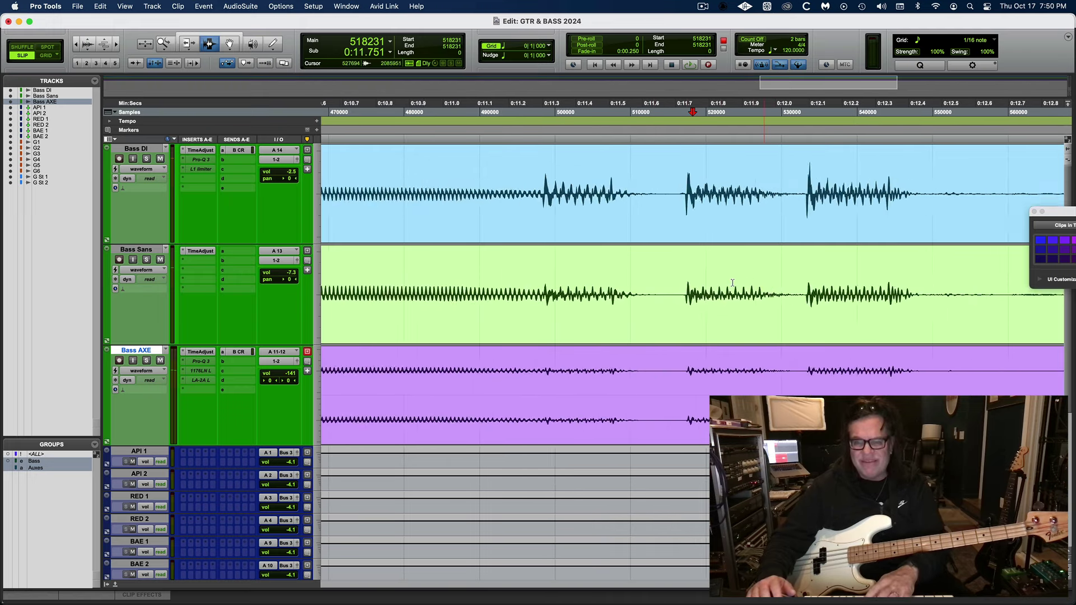
{"action": "key", "text": "super+bracketright"}
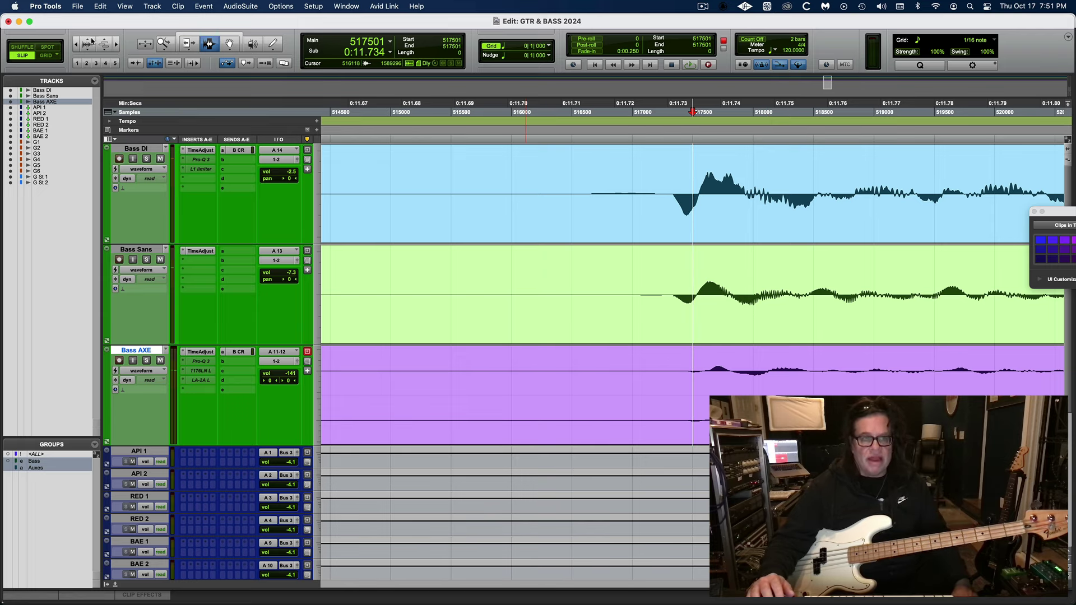
{"action": "key", "text": "super+alt+bracketright"}
{"action": "left_click", "coordinate": [710, 362]}
{"action": "key", "text": "super+bracketright"}
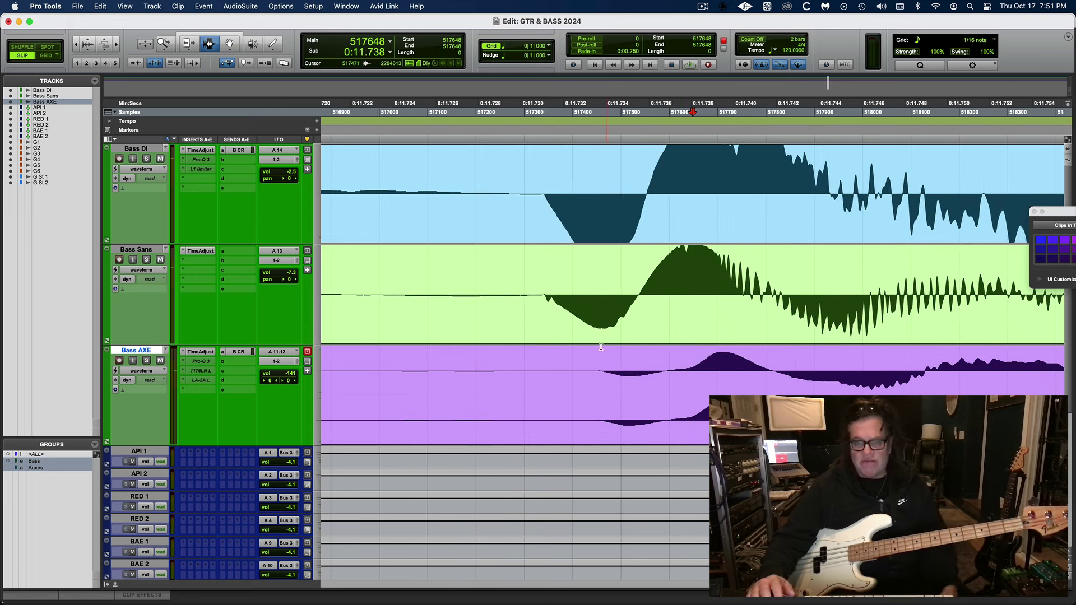
- Measure the sample offset between the first waveform dips of Bass Sans and Bass AXE
{"action": "left_click_drag", "start_coordinate": [599, 347], "coordinate": [625, 348]}
{"action": "key", "text": "super+bracketright"}
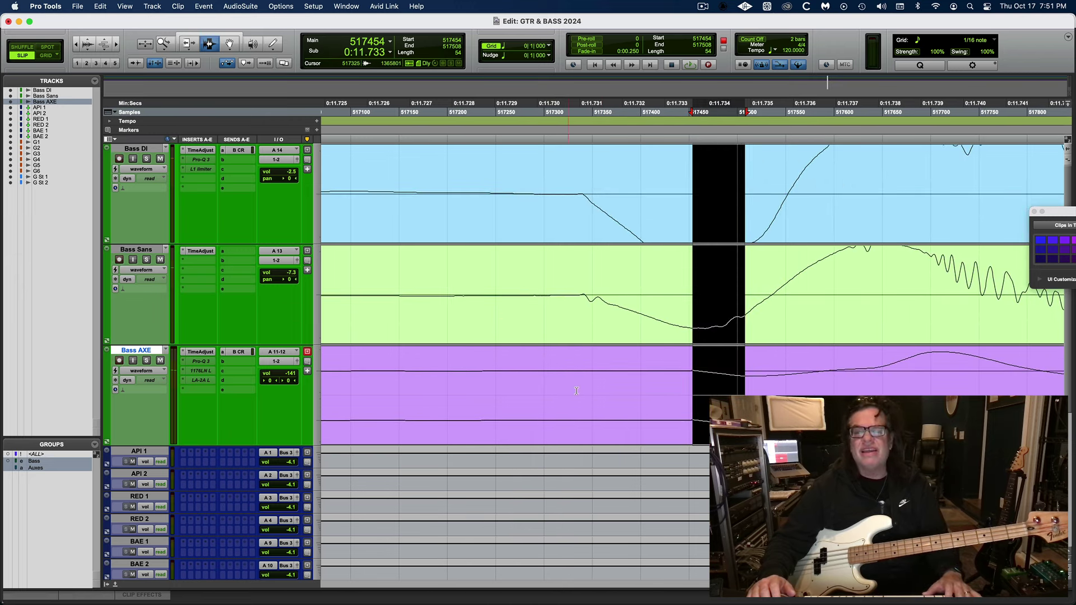
{"action": "left_click_drag", "start_coordinate": [705, 347], "coordinate": [677, 331]}
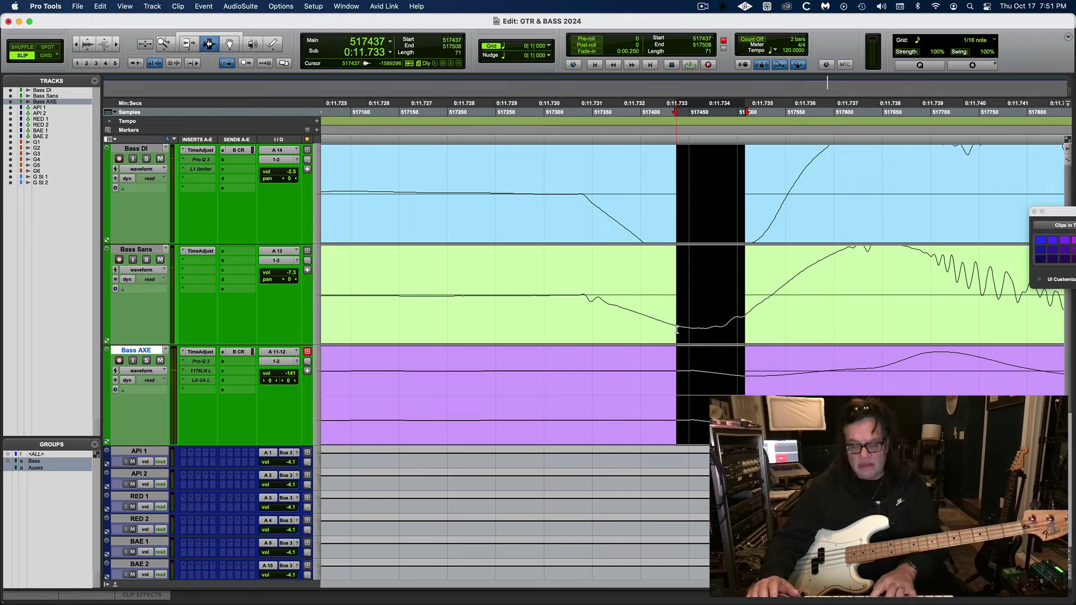
- Delete the recorded take from all three bass tracks and clear its clips from the session
{"action": "key", "text": "super+bracketleft"}
{"action": "key", "text": "super+bracketleft"}
{"action": "key", "text": "super+bracketleft"}
{"action": "key", "text": "super+bracketleft"}
{"action": "key", "text": "super+bracketleft"}
{"action": "key", "text": "super+bracketleft"}
{"action": "key", "text": "super+bracketleft"}
{"action": "key", "text": "super+bracketleft"}
{"action": "key", "text": "super+bracketleft"}
{"action": "key", "text": "super+bracketleft"}
{"action": "key", "text": "super+bracketleft"}
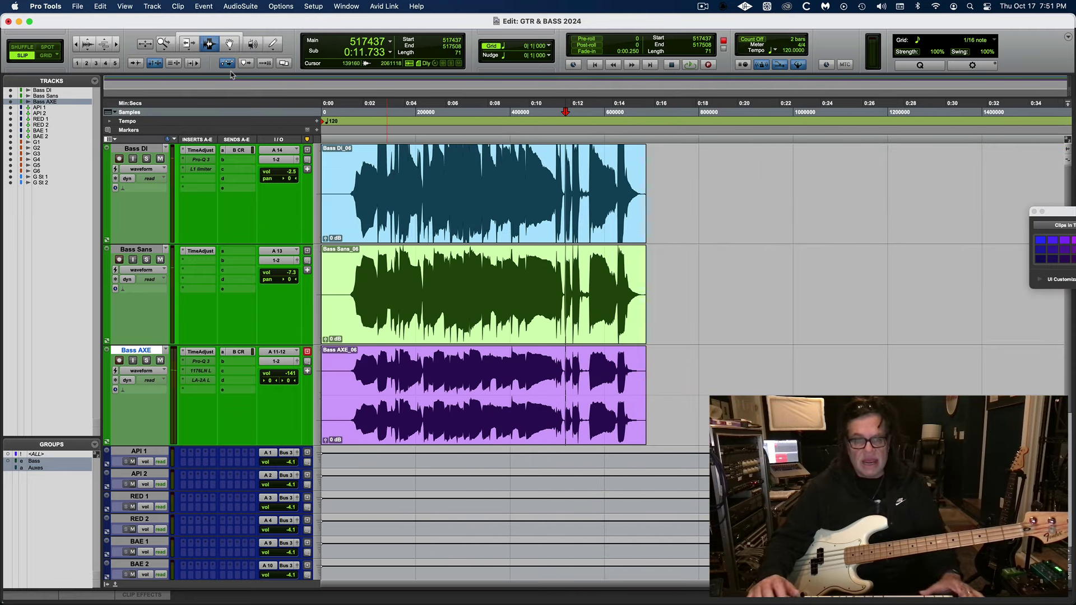
{"action": "key", "text": "super+bracketright"}
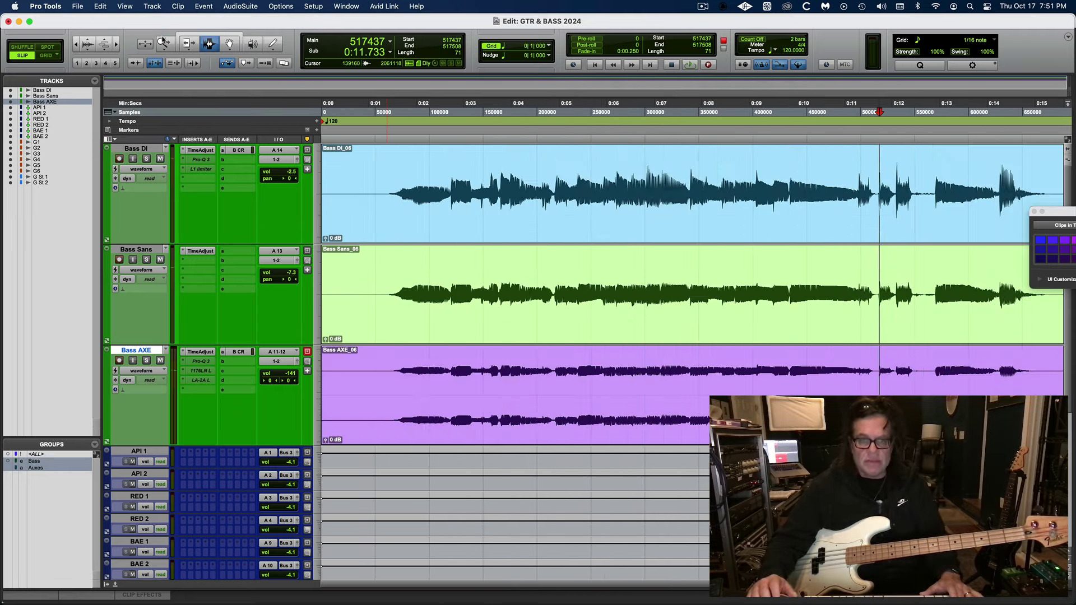
{"action": "key", "text": "super+a"}
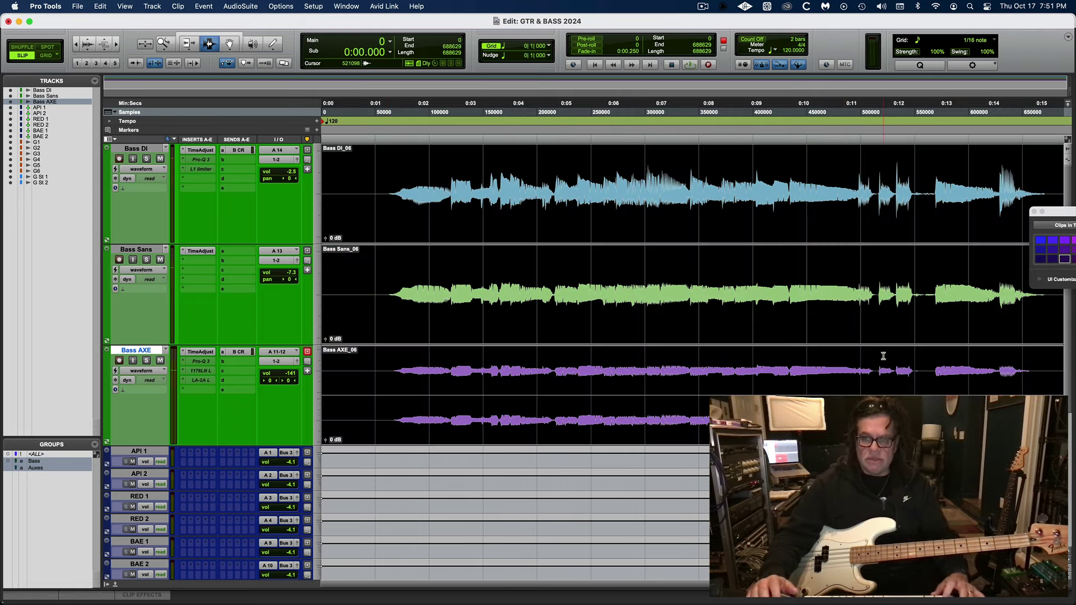
{"action": "key", "text": "Delete"}
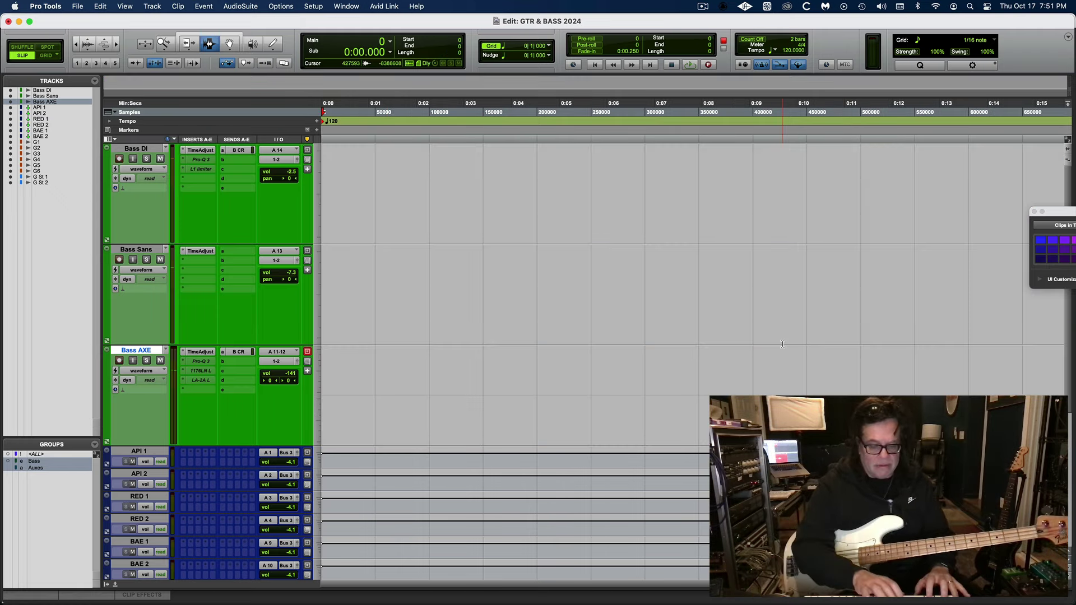
{"action": "key", "text": "shift+super+b"}
{"action": "key", "text": "Return"}
{"action": "key", "text": "super+bracketleft"}
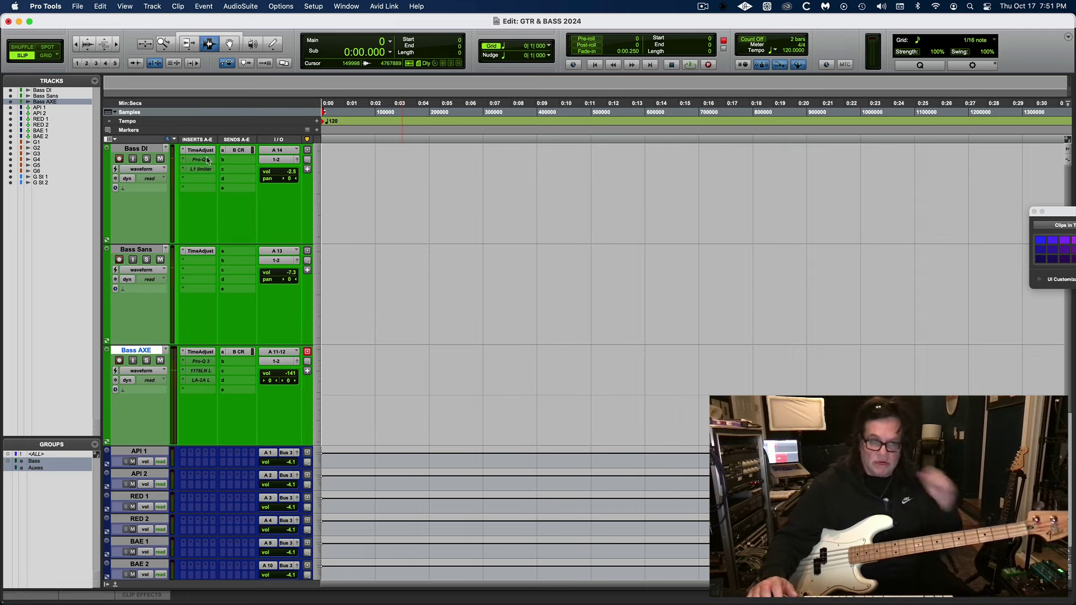
- Reduce the height of the bass tracks and invert the phase in the Time Adjuster on Bass AXE
{"action": "left_click", "coordinate": [108, 149]}
{"action": "left_click", "coordinate": [134, 143]}
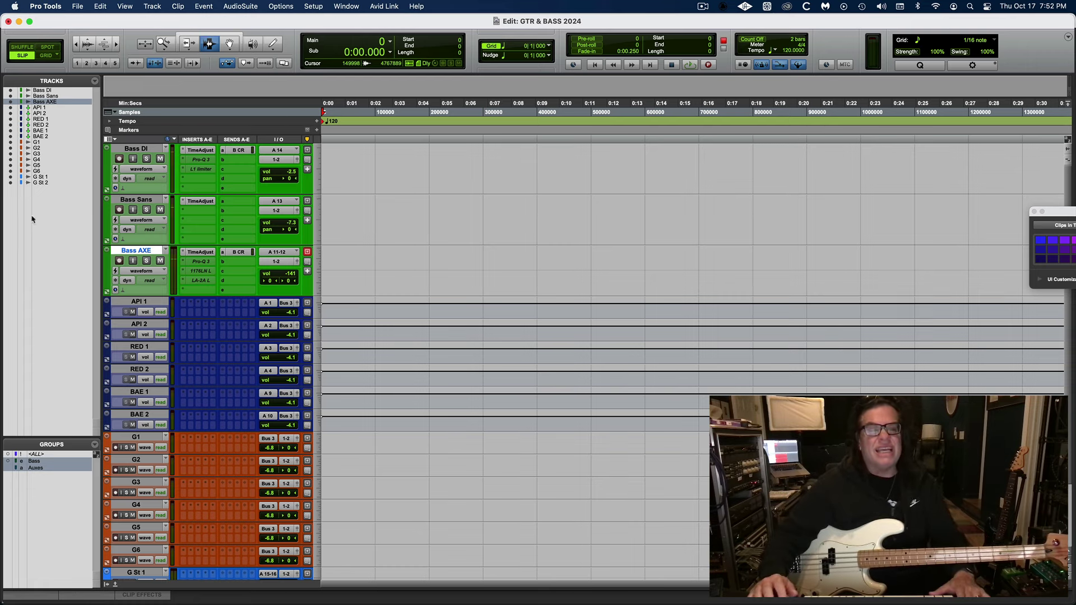
{"action": "left_click", "coordinate": [200, 253]}
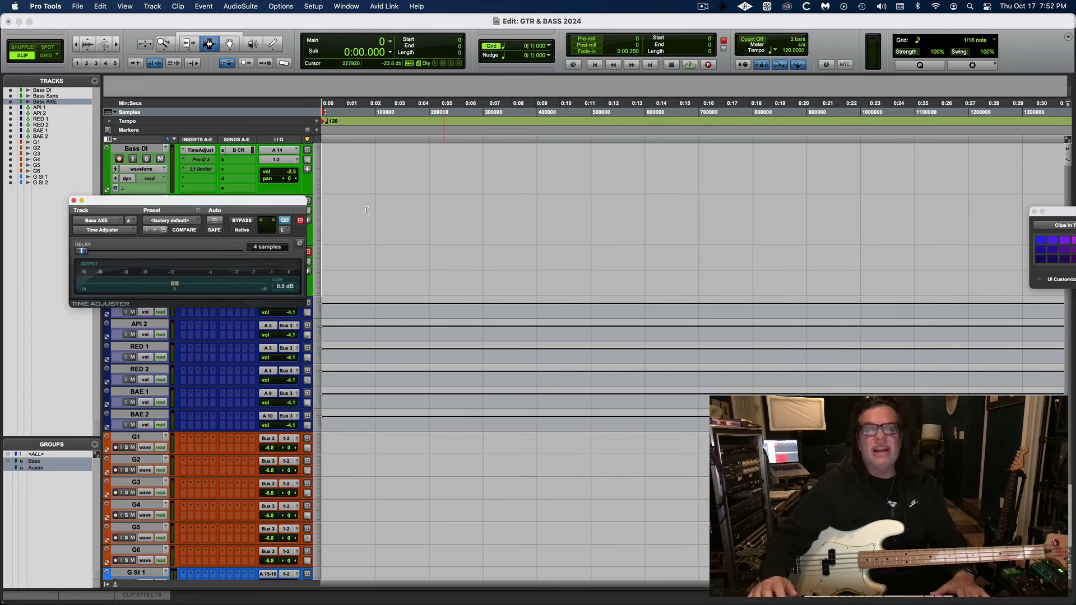
{"action": "left_click", "coordinate": [299, 245]}
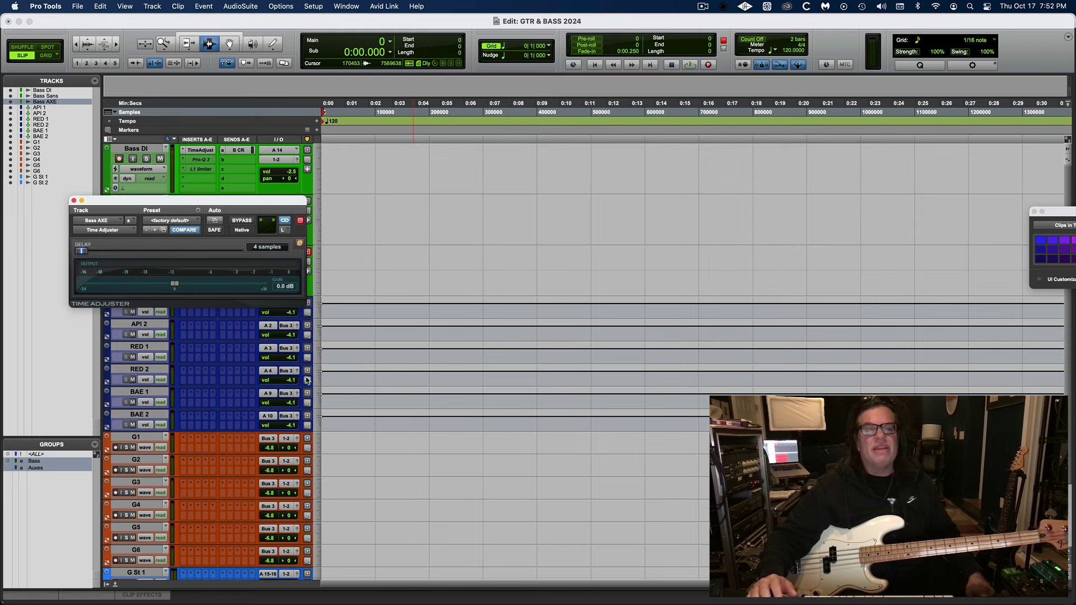
- Turn off the phase invert in the Time Adjuster on Bass AXE and set all three bass faders to -5.7 dB
{"action": "left_click", "coordinate": [299, 245]}
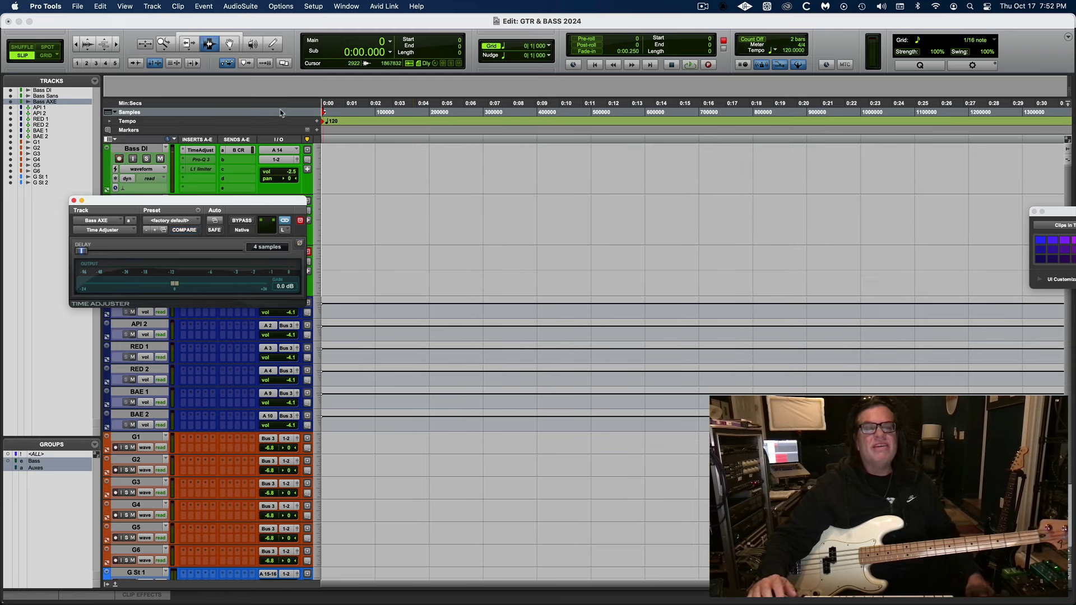
{"action": "key", "text": "super+equal"}
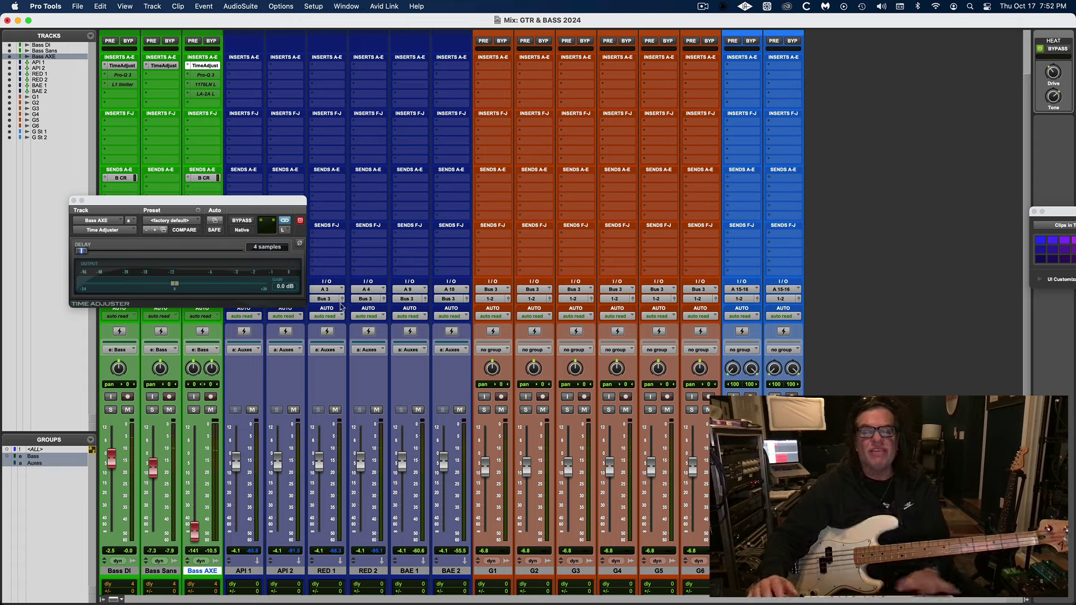
{"action": "left_click", "coordinate": [196, 527], "text": "alt"}
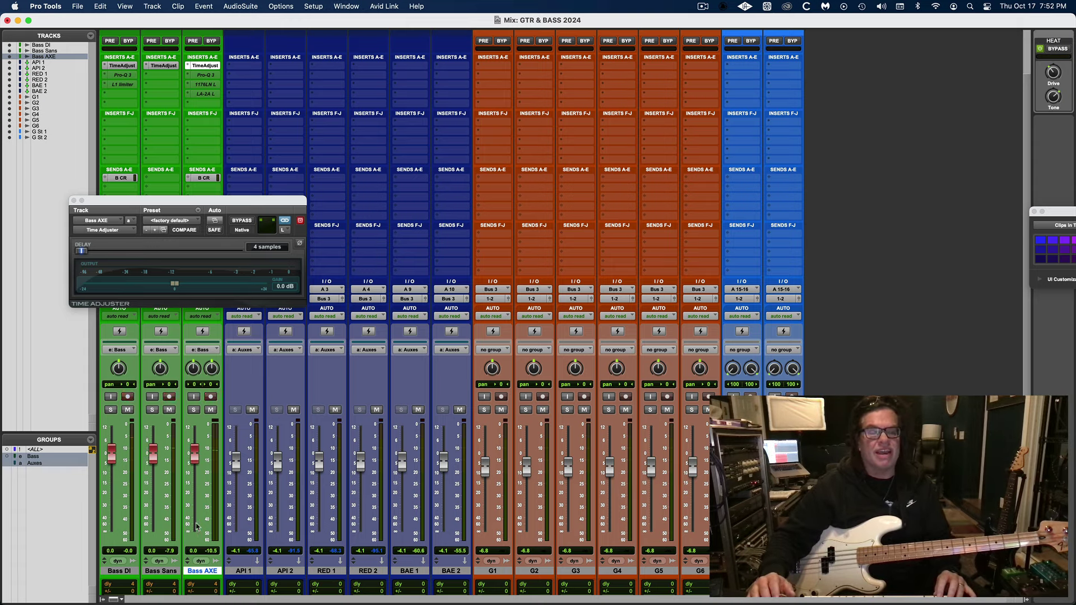
{"action": "left_click_drag", "start_coordinate": [197, 453], "coordinate": [196, 464]}
{"action": "key", "text": "super+equal"}
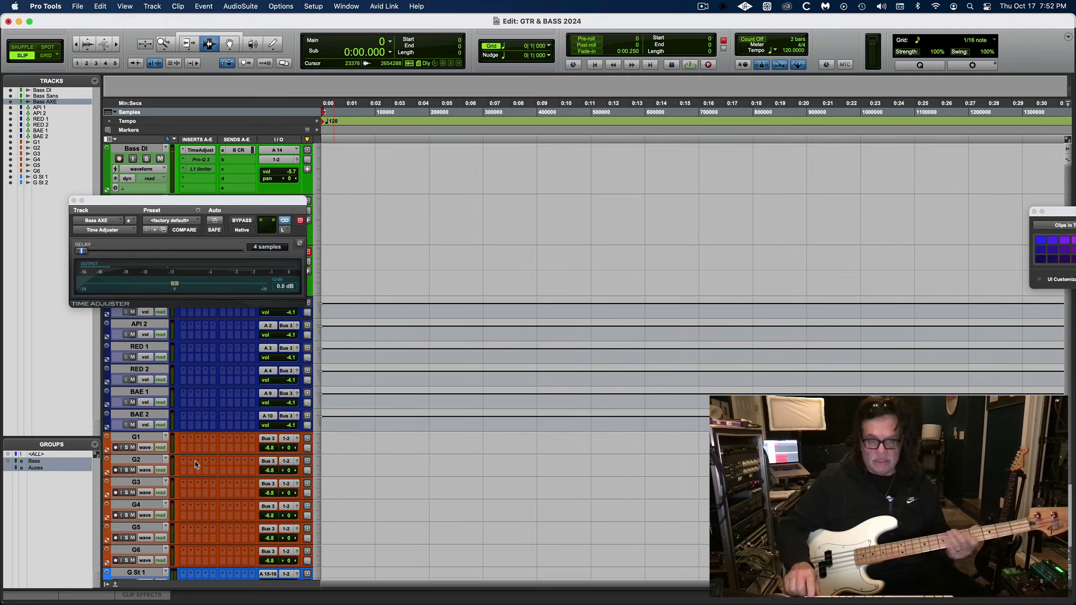
- Record a new take of about 11 seconds on the three bass tracks and close the Time Adjuster window
{"action": "key", "text": "space"}
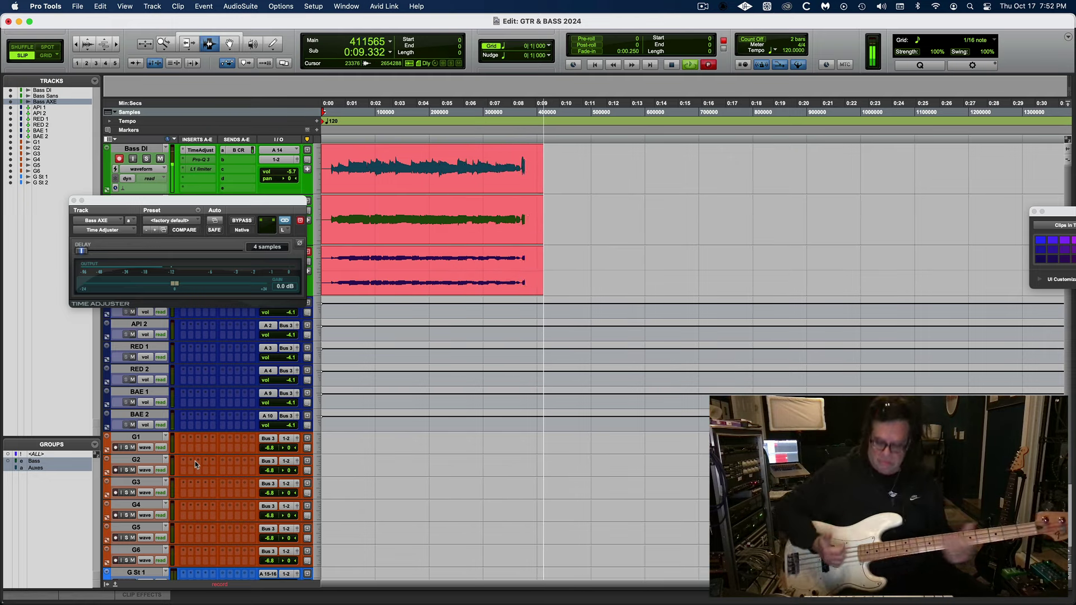
{"action": "key", "text": "space"}
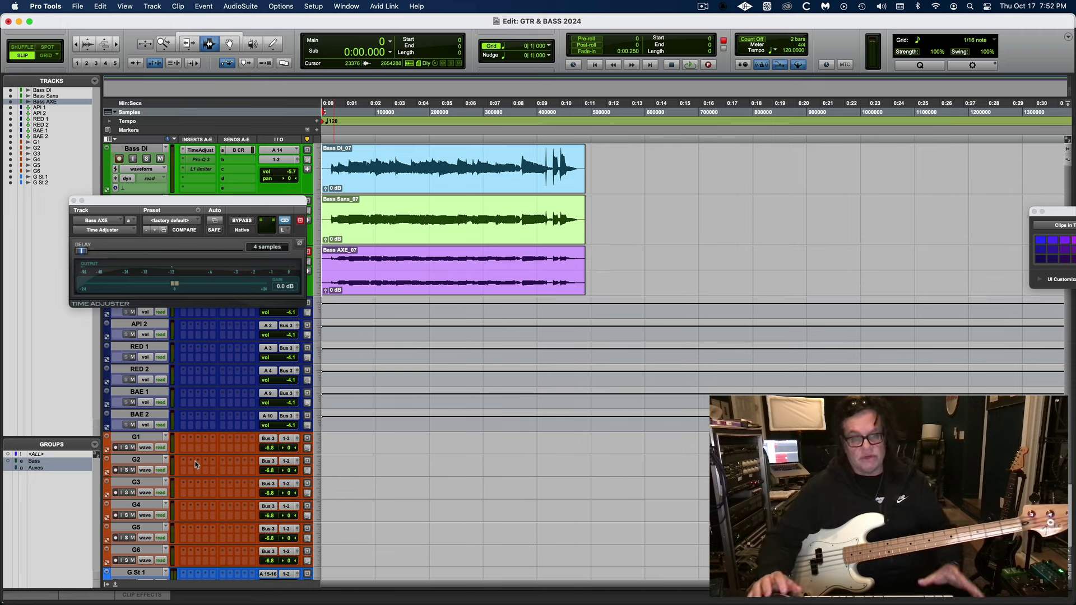
{"action": "left_click", "coordinate": [74, 200]}
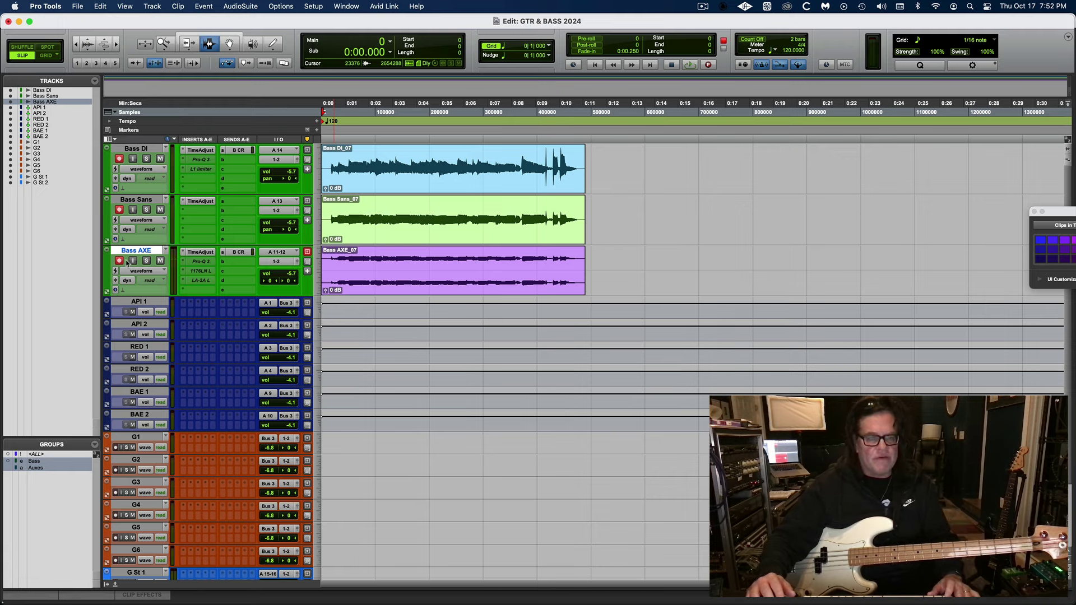
- Play the new take on all three bass tracks from just before the first note, at about 0.375 s
{"action": "key", "text": "super+bracketright"}
{"action": "key", "text": "super+bracketright"}
{"action": "key", "text": "super+bracketright"}
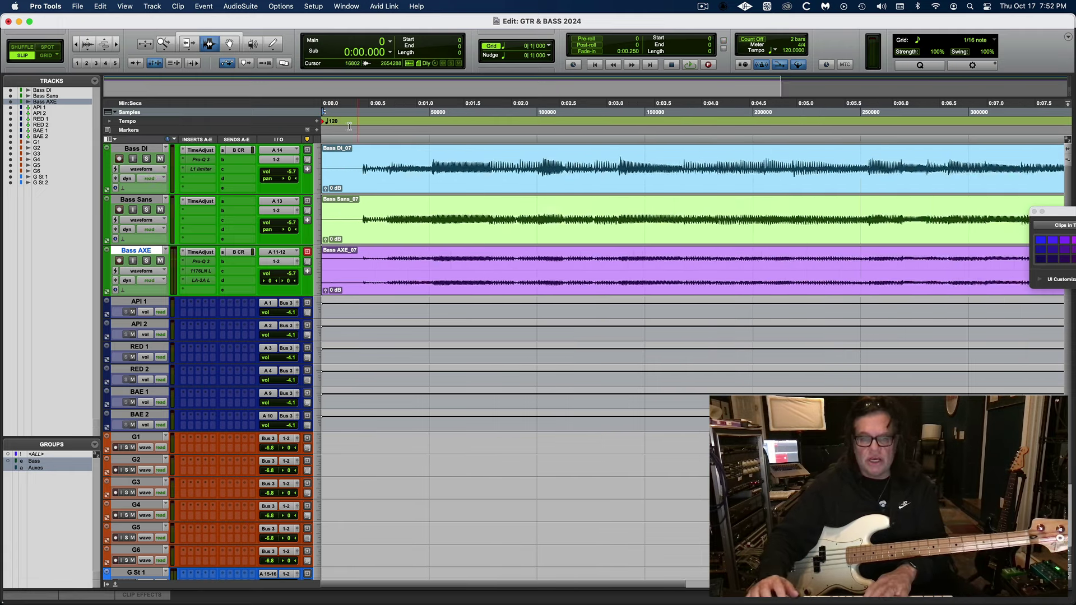
{"action": "left_click", "coordinate": [395, 150]}
{"action": "key", "text": "space"}
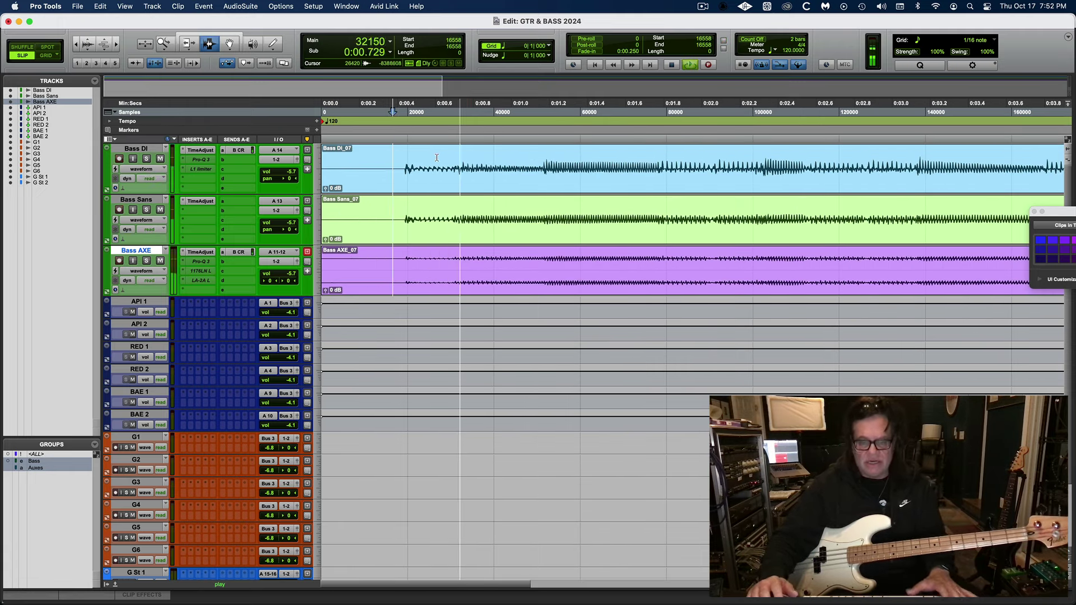
{"action": "key", "text": "super+bracketleft"}
{"action": "key", "text": "super+bracketleft"}
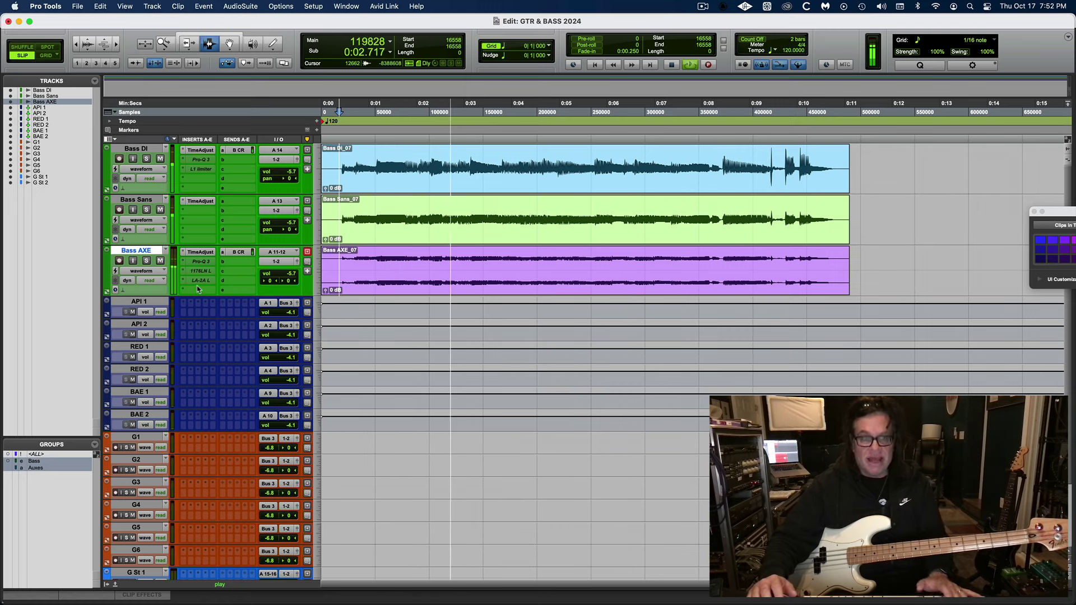
{"action": "key", "text": "space"}
- Open the Time Adjuster on Bass AXE, clear of the bass tracks, and play the take with Bass Sans muted
{"action": "left_click", "coordinate": [201, 252]}
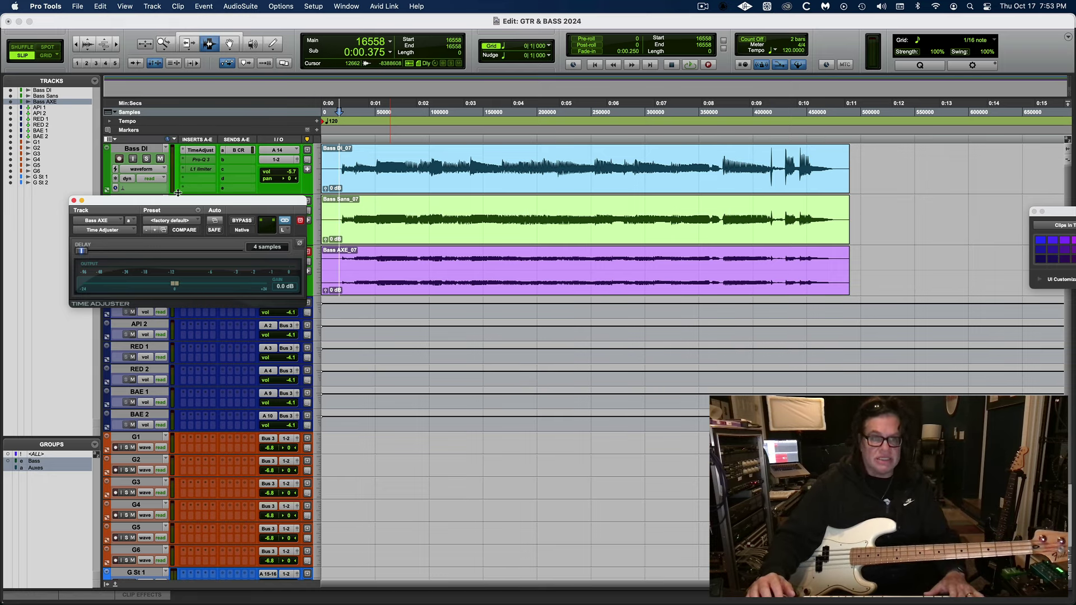
{"action": "left_click_drag", "start_coordinate": [180, 201], "coordinate": [225, 434]}
{"action": "left_click", "coordinate": [160, 210]}
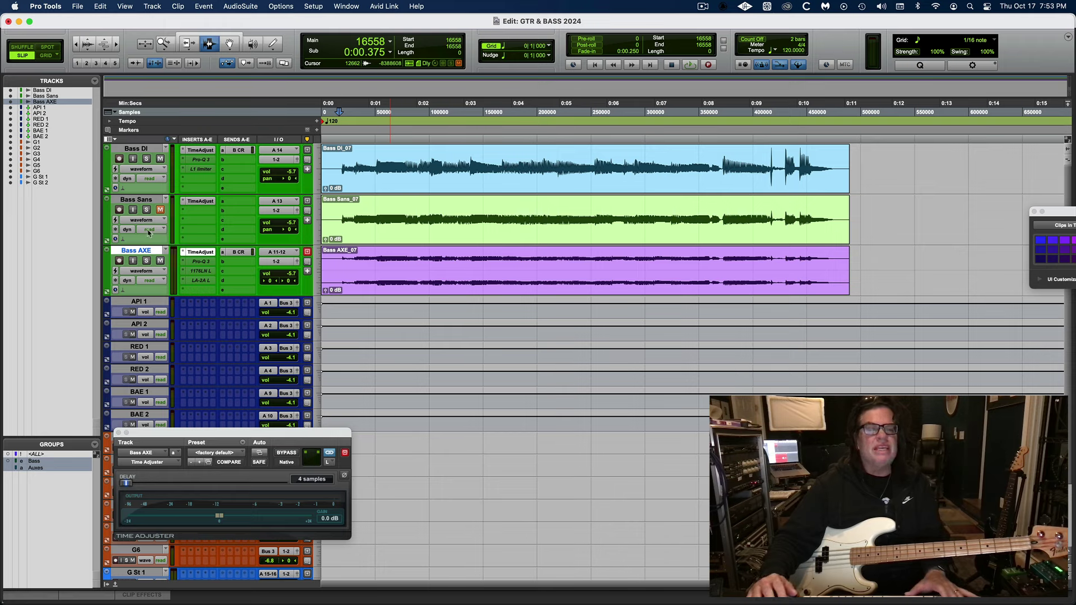
{"action": "key", "text": "space"}
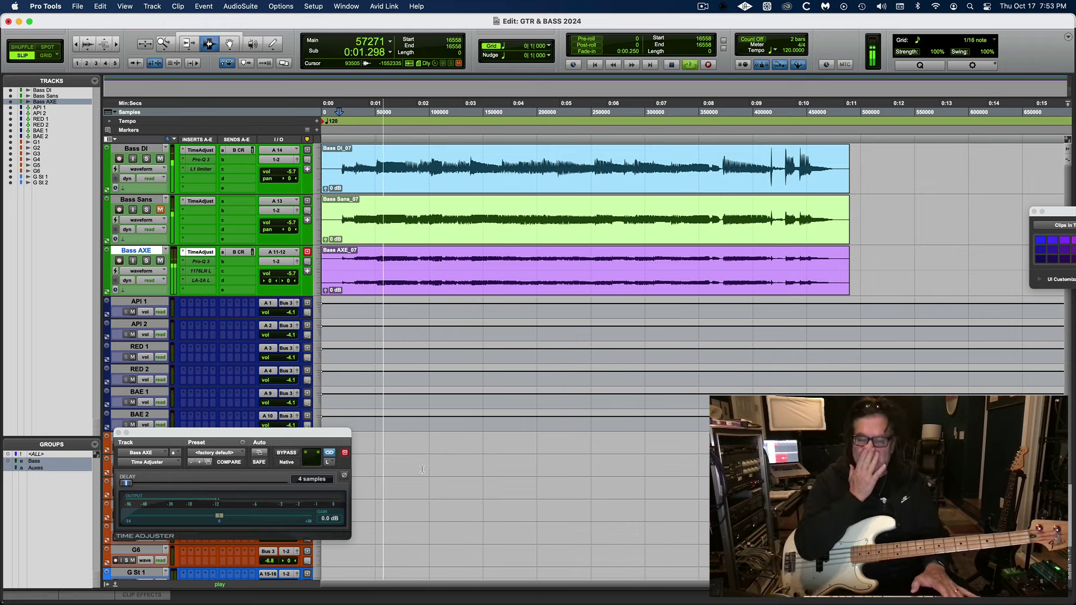
{"action": "key", "text": "space"}
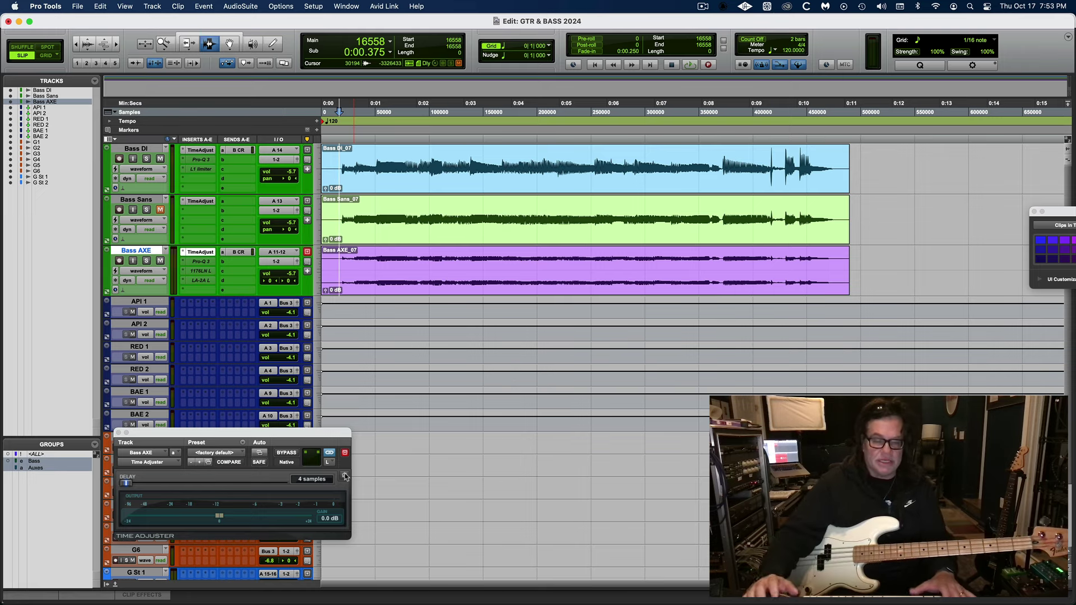
- Compare the blend of Bass DI and Bass AXE during playback with the Bass AXE phase normal and inverted, ending with normal phase
{"action": "key", "text": "space"}
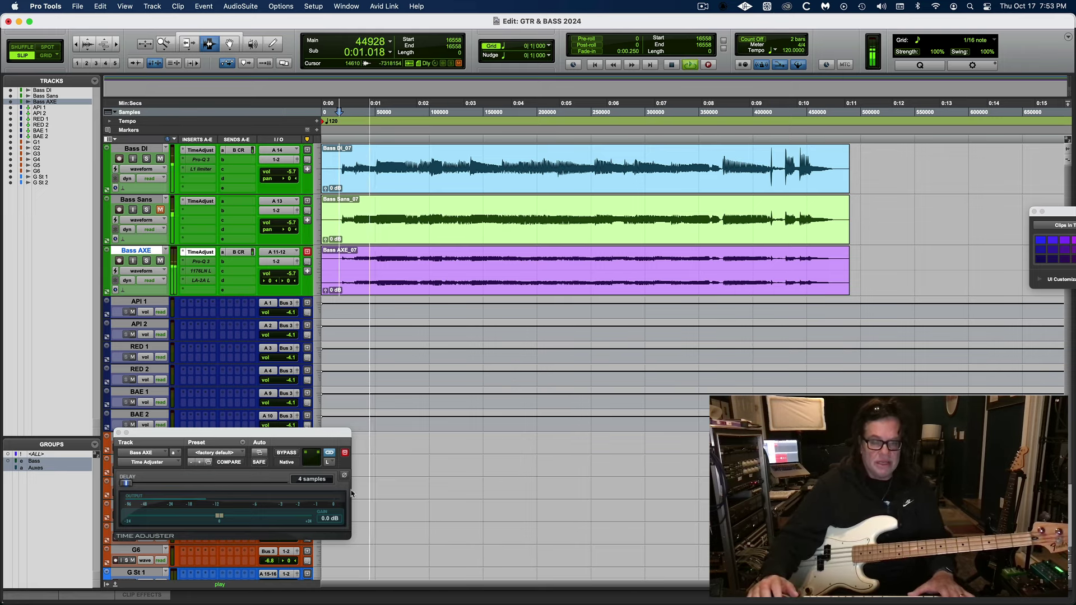
{"action": "left_click", "coordinate": [344, 476]}
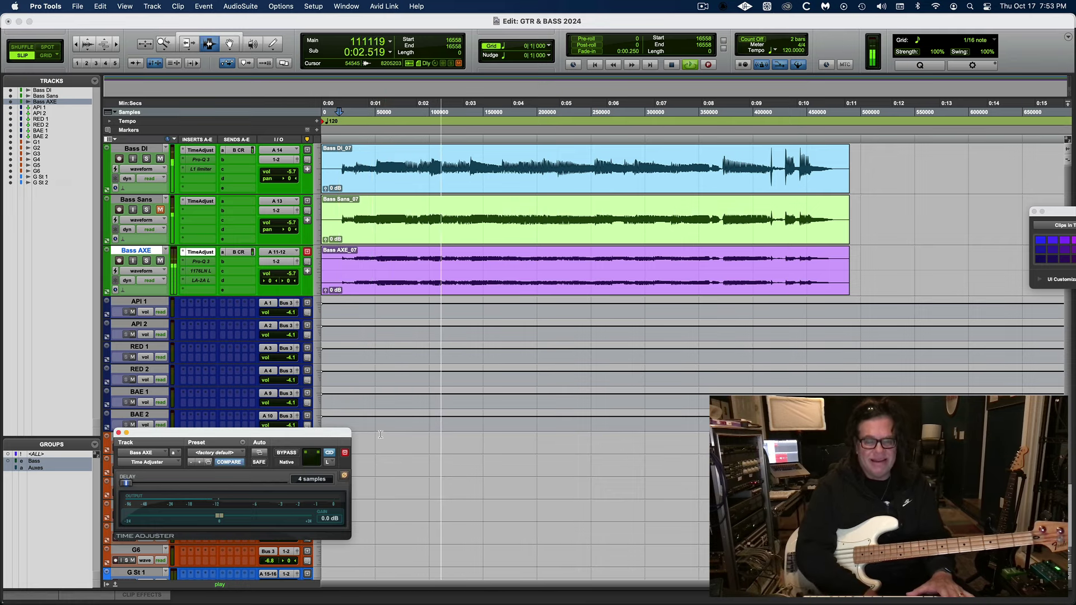
{"action": "key", "text": "space"}
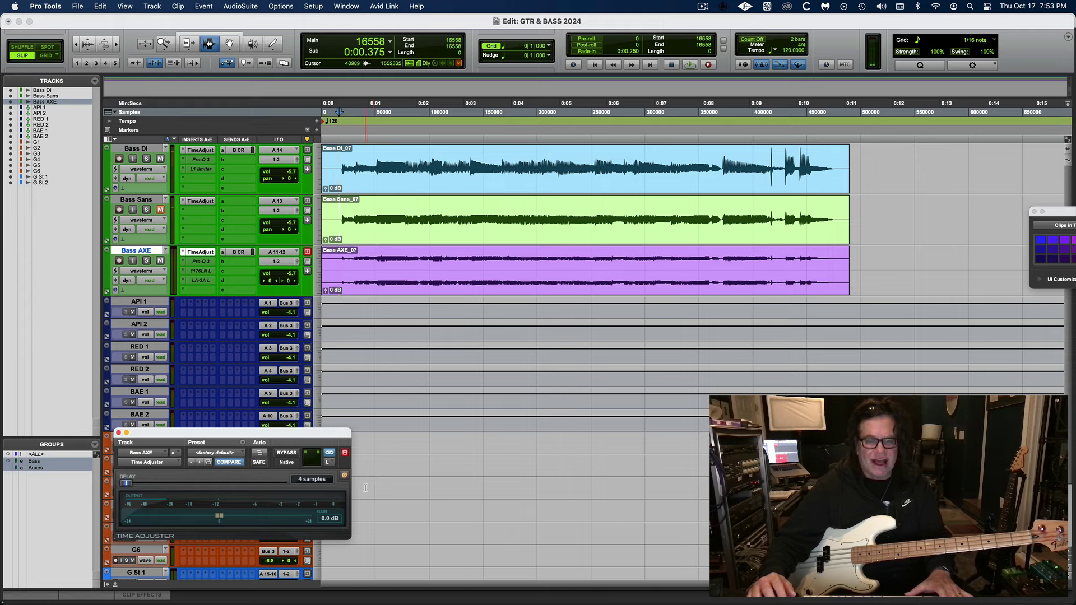
{"action": "left_click", "coordinate": [344, 475]}
{"action": "key", "text": "space"}
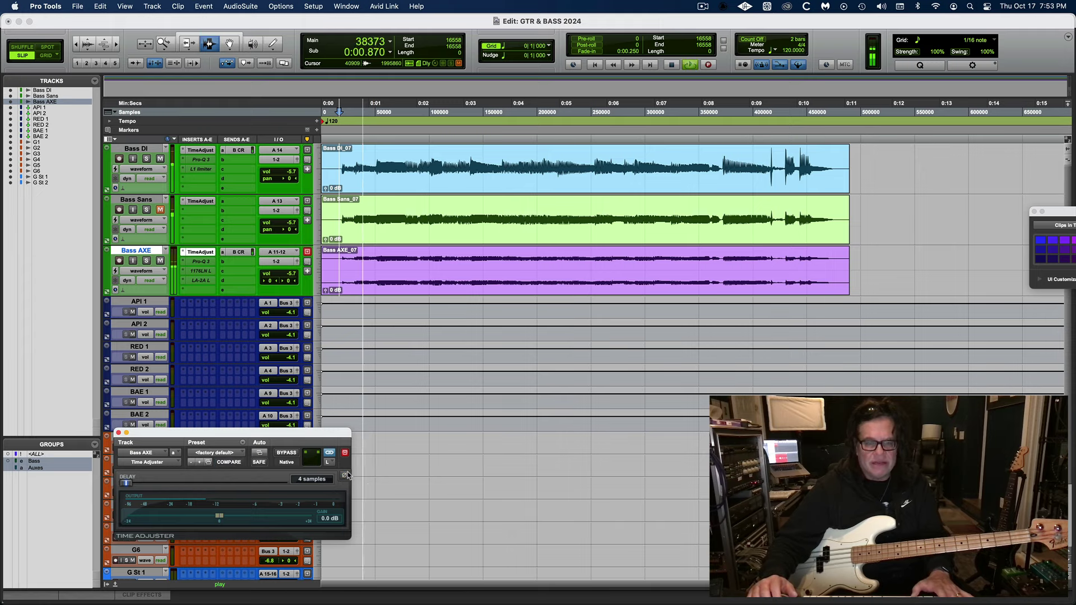
{"action": "key", "text": "space"}
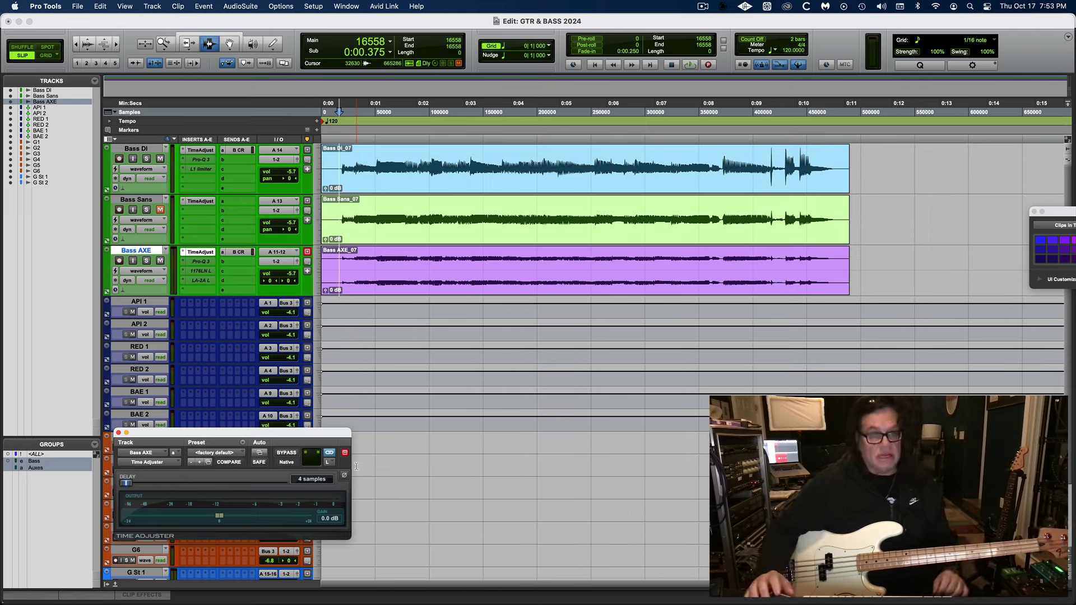
- Delete the take from all three bass tracks along with its source files on disk, and close the Time Adjuster window
{"action": "left_click", "coordinate": [487, 226]}
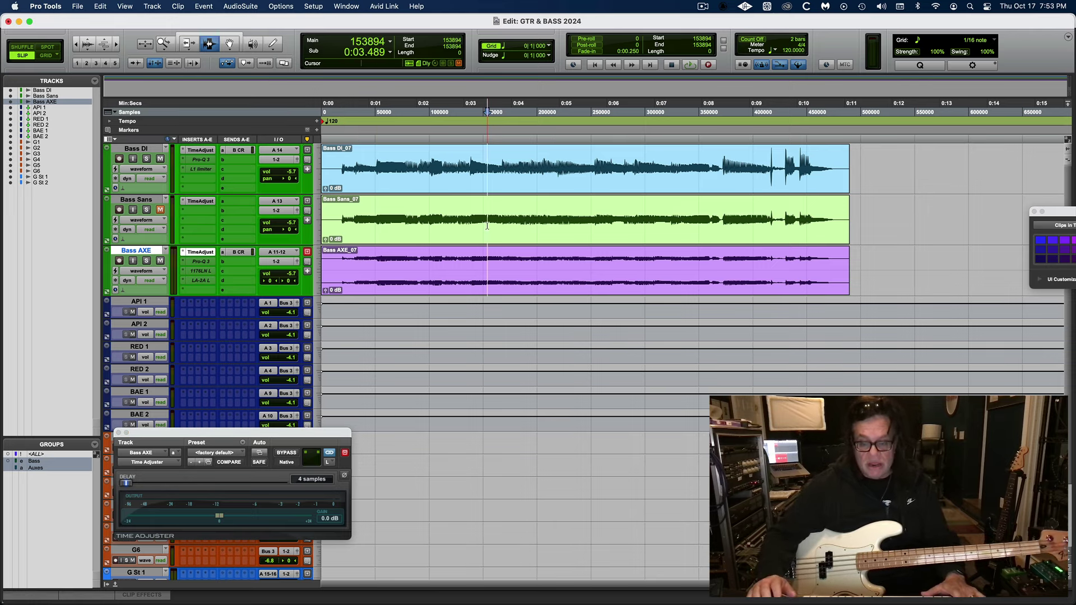
{"action": "key", "text": "super+a"}
{"action": "key", "text": "Delete"}
{"action": "key", "text": "super+shift+b"}
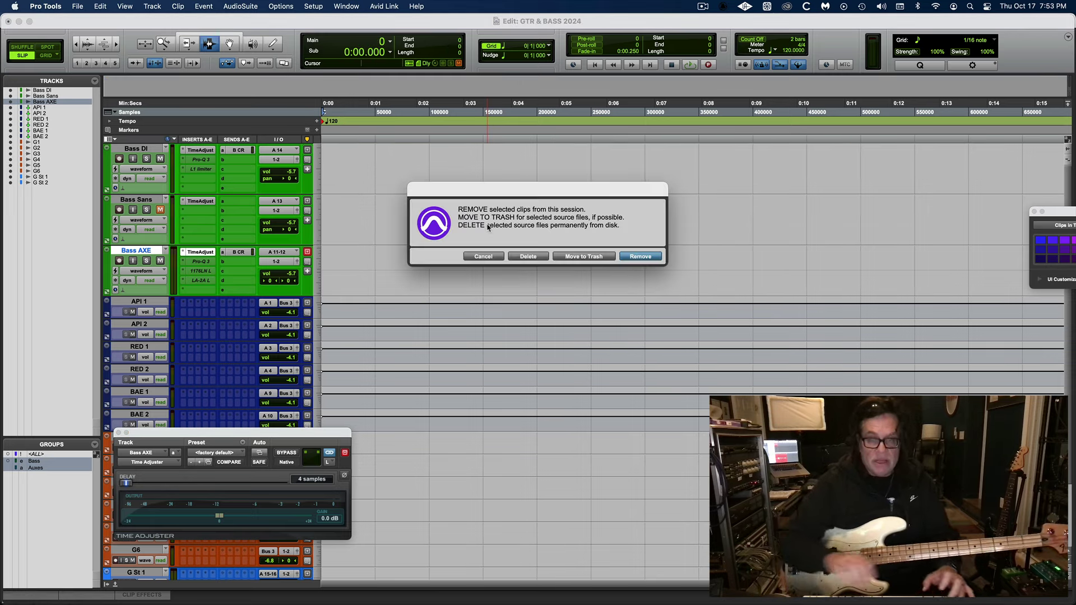
{"action": "key", "text": "d"}
{"action": "key", "text": "Return"}
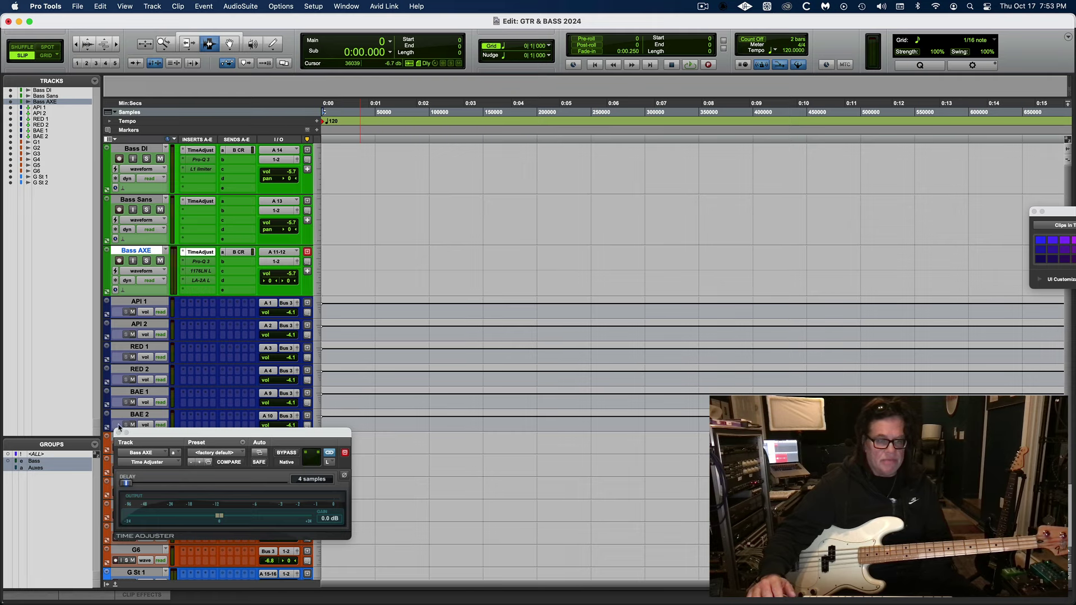
{"action": "left_click", "coordinate": [119, 432]}
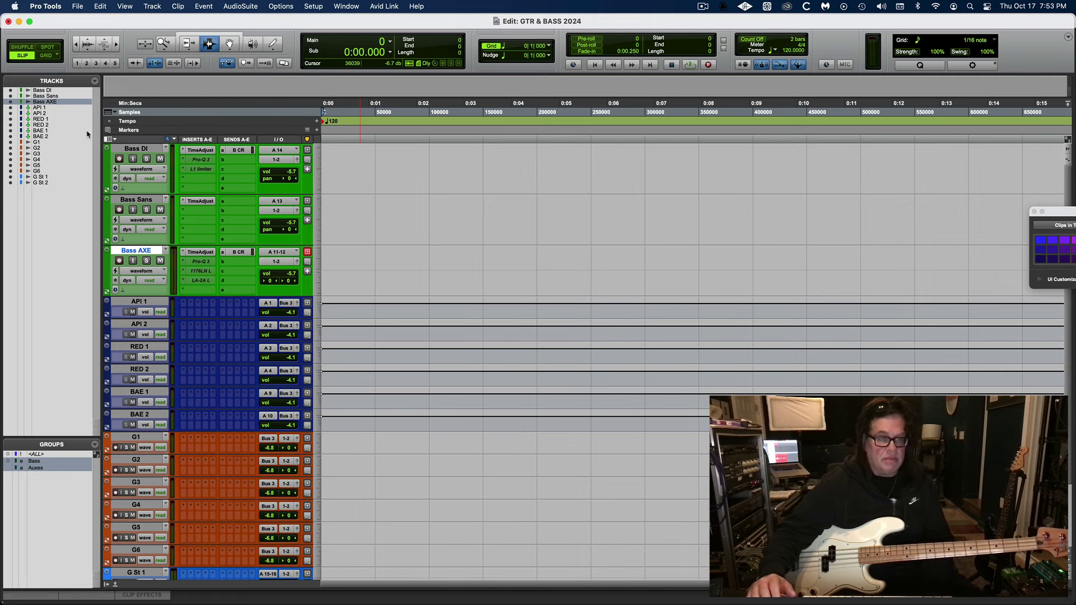
- Set the bass tracks' height to small, lower the grouped bass faders to -7.0 dB, and deselect Bass AXE
{"action": "left_click", "coordinate": [108, 150]}
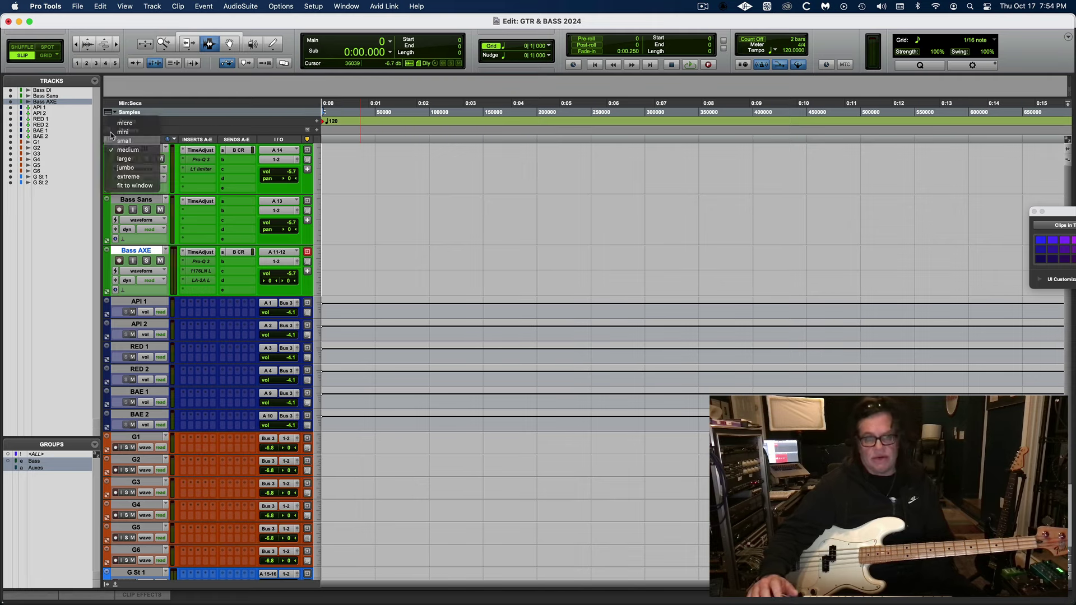
{"action": "left_click", "coordinate": [112, 142]}
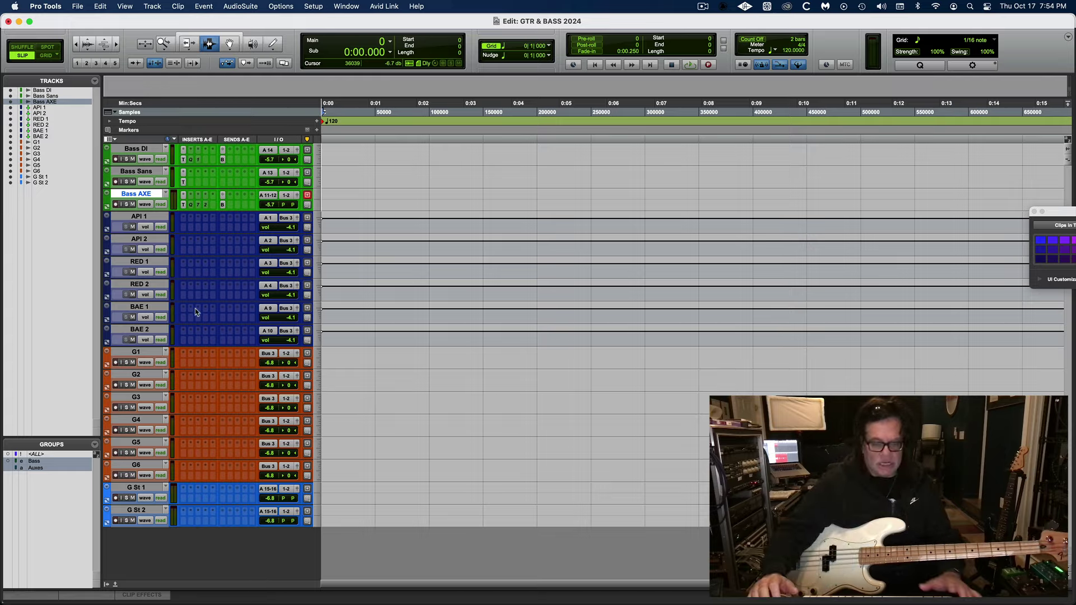
{"action": "key", "text": "super+equal"}
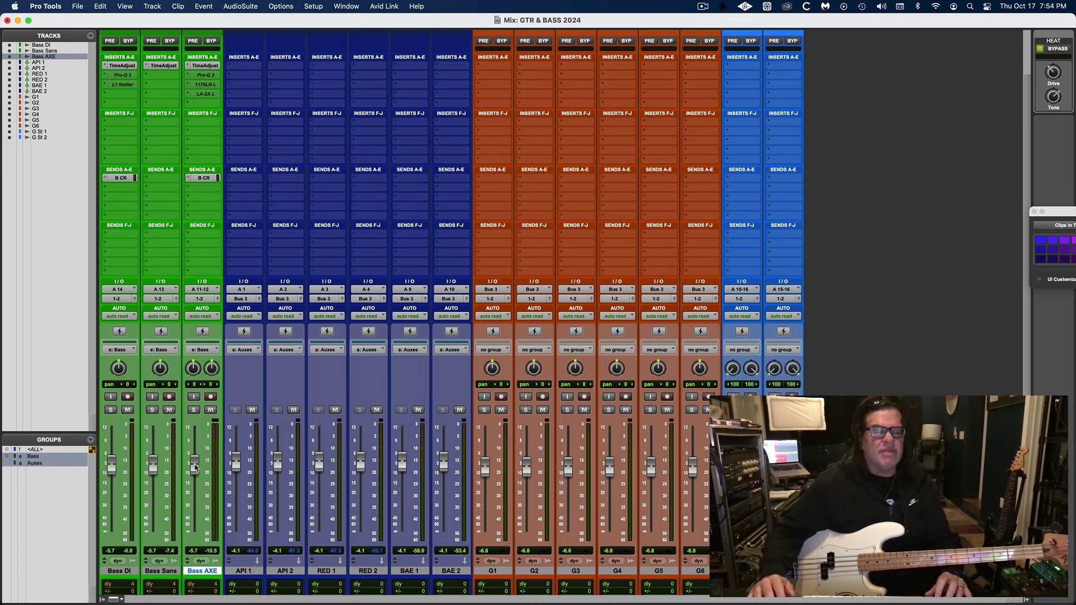
{"action": "left_click_drag", "start_coordinate": [194, 465], "coordinate": [192, 469]}
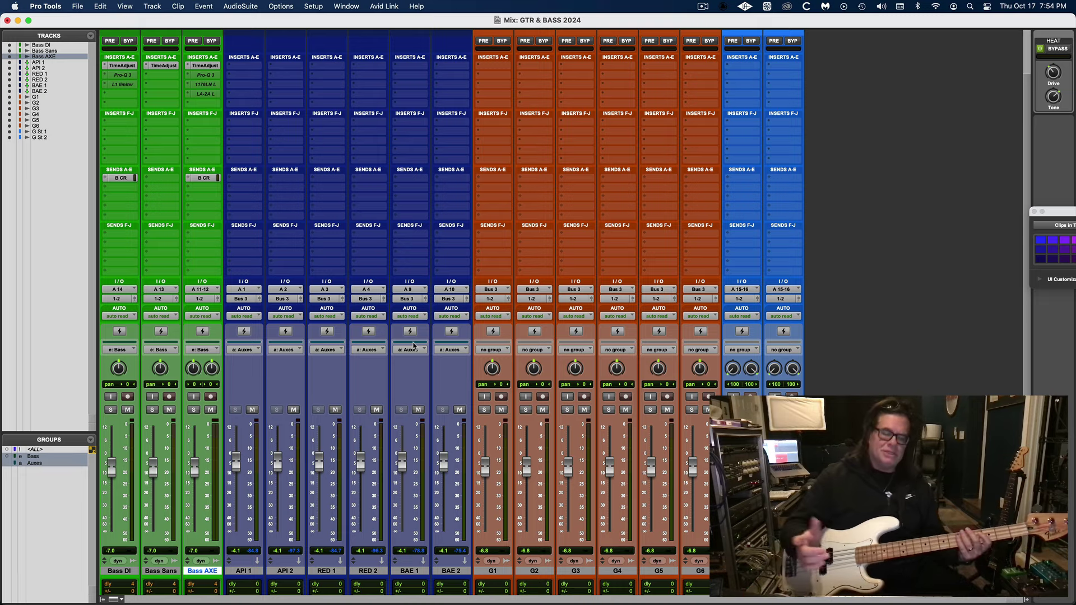
{"action": "key", "text": "super+equal"}
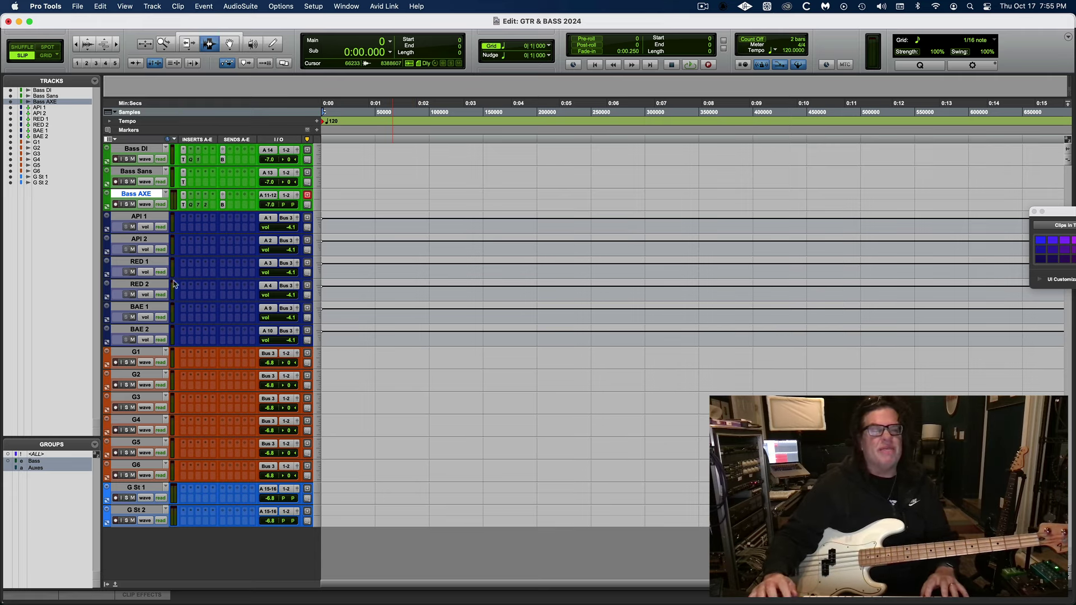
{"action": "left_click", "coordinate": [138, 196]}
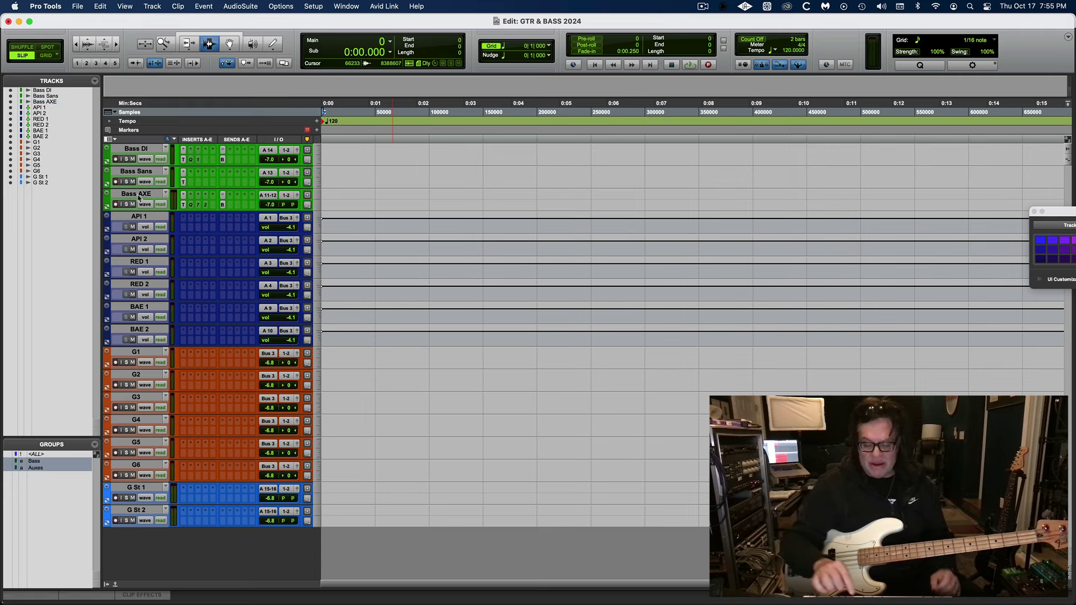